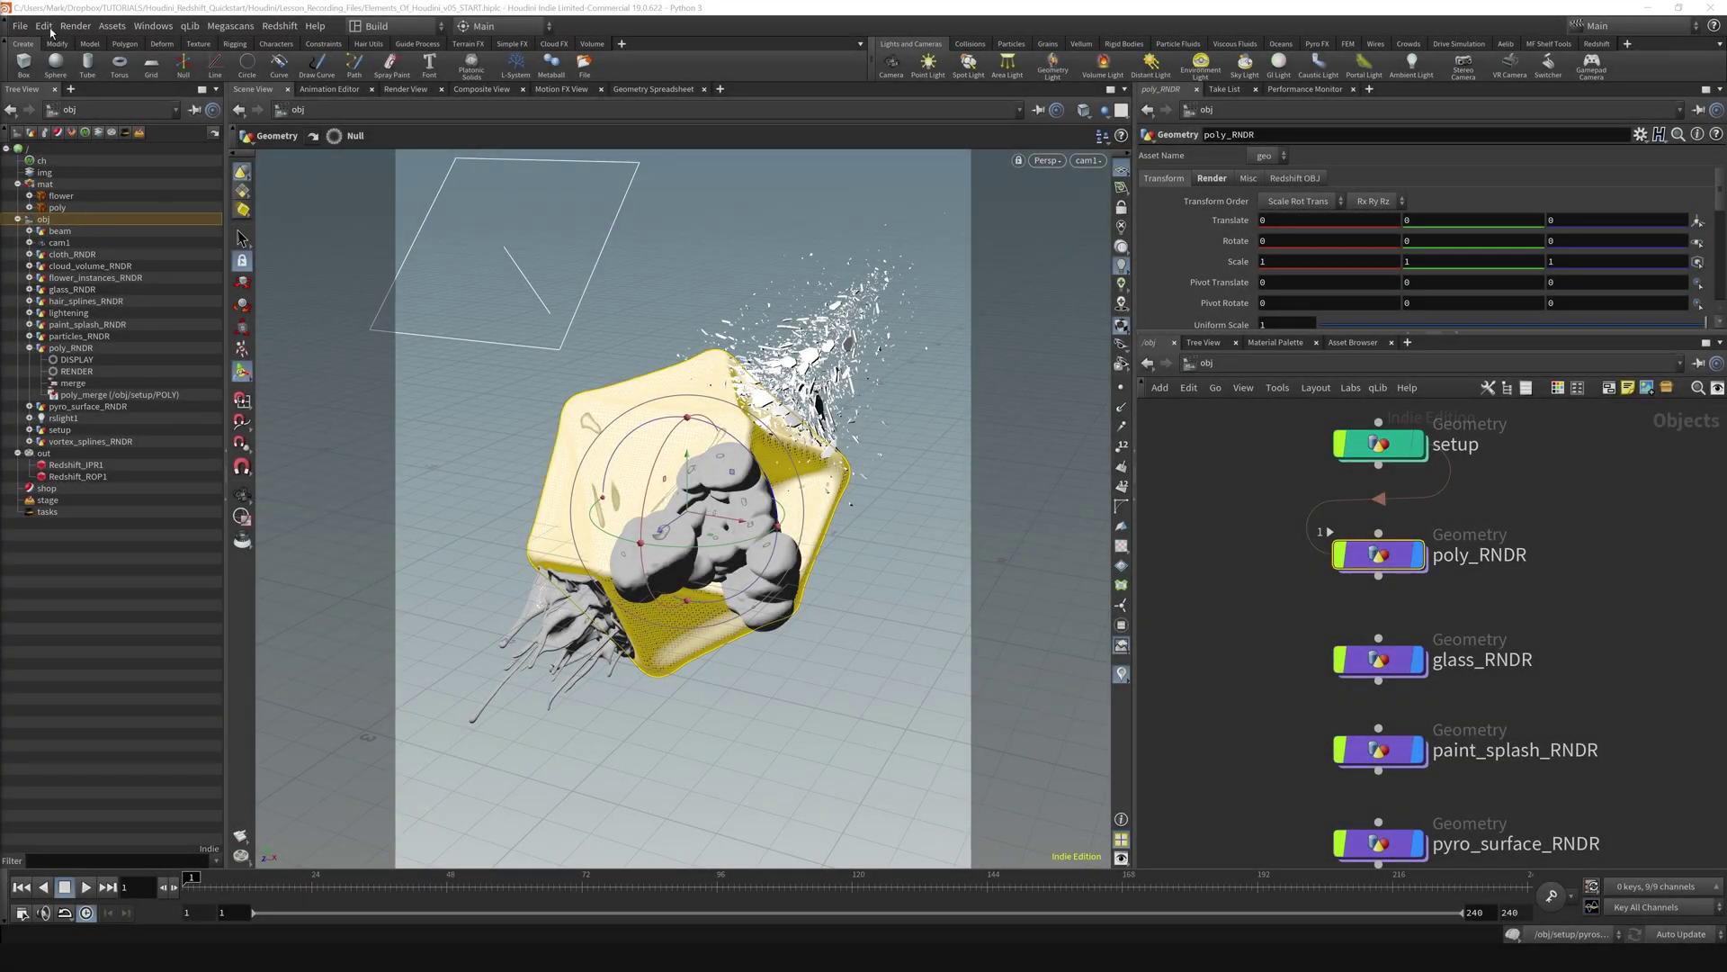
- Widen the 3D viewport, select the beam object, and dive into the setup node's icosahedron network
drag(224, 432, 211, 432)
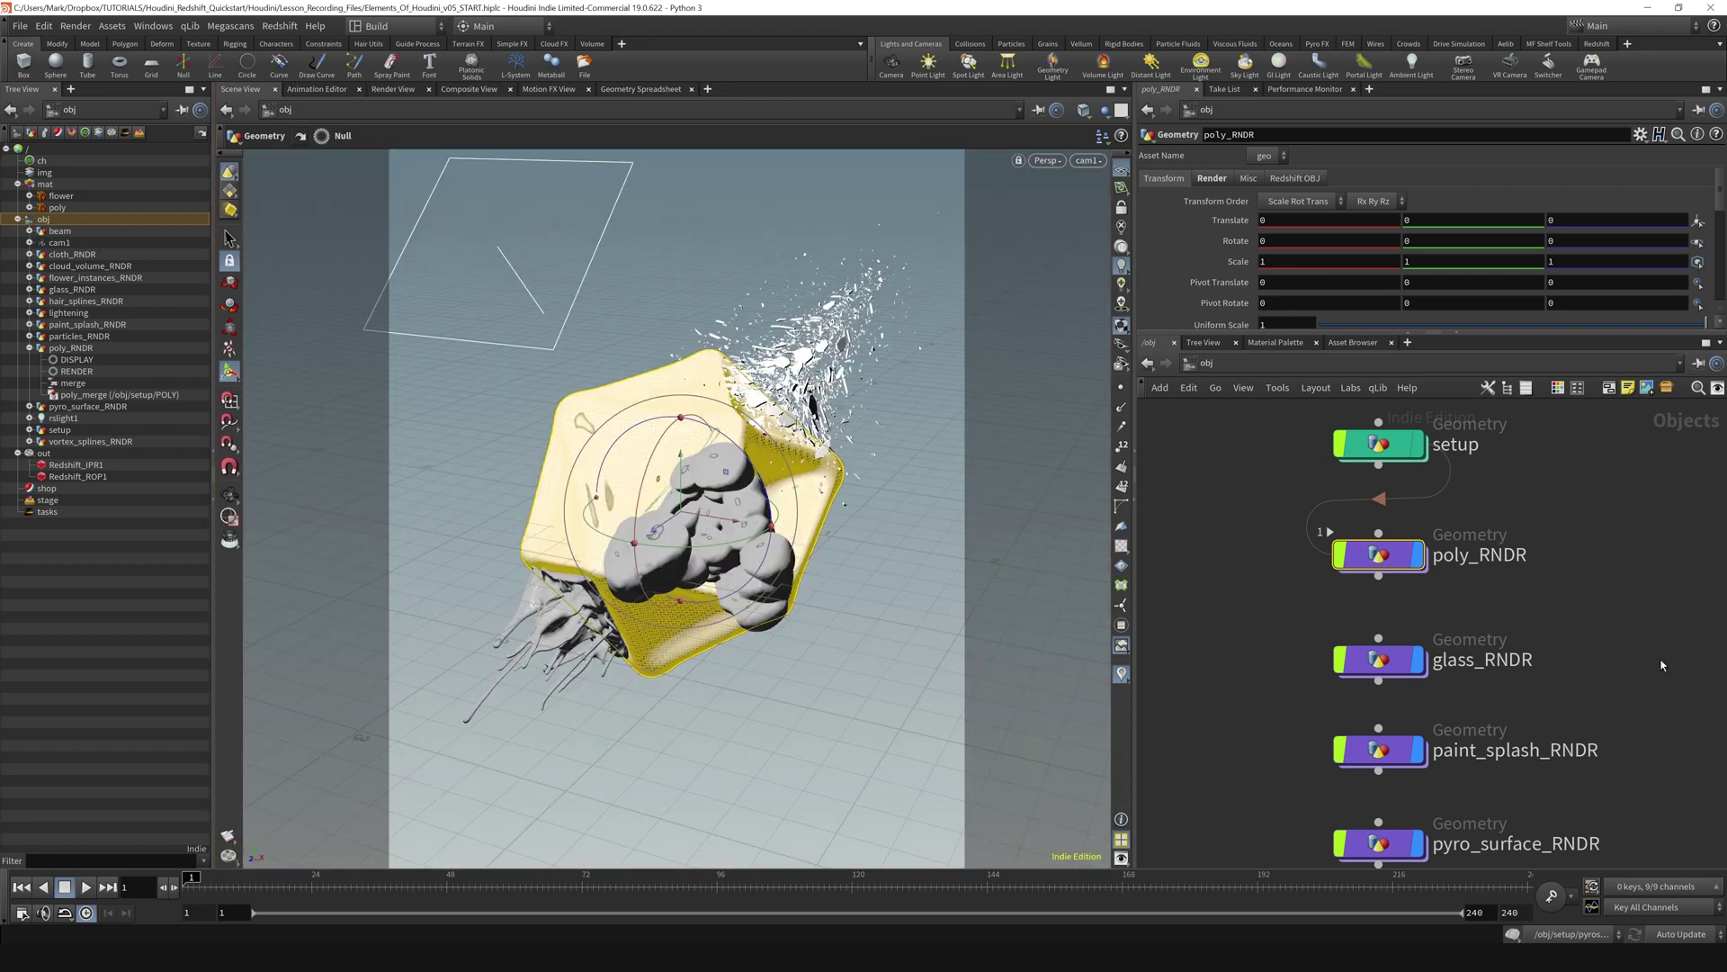
click(54, 231)
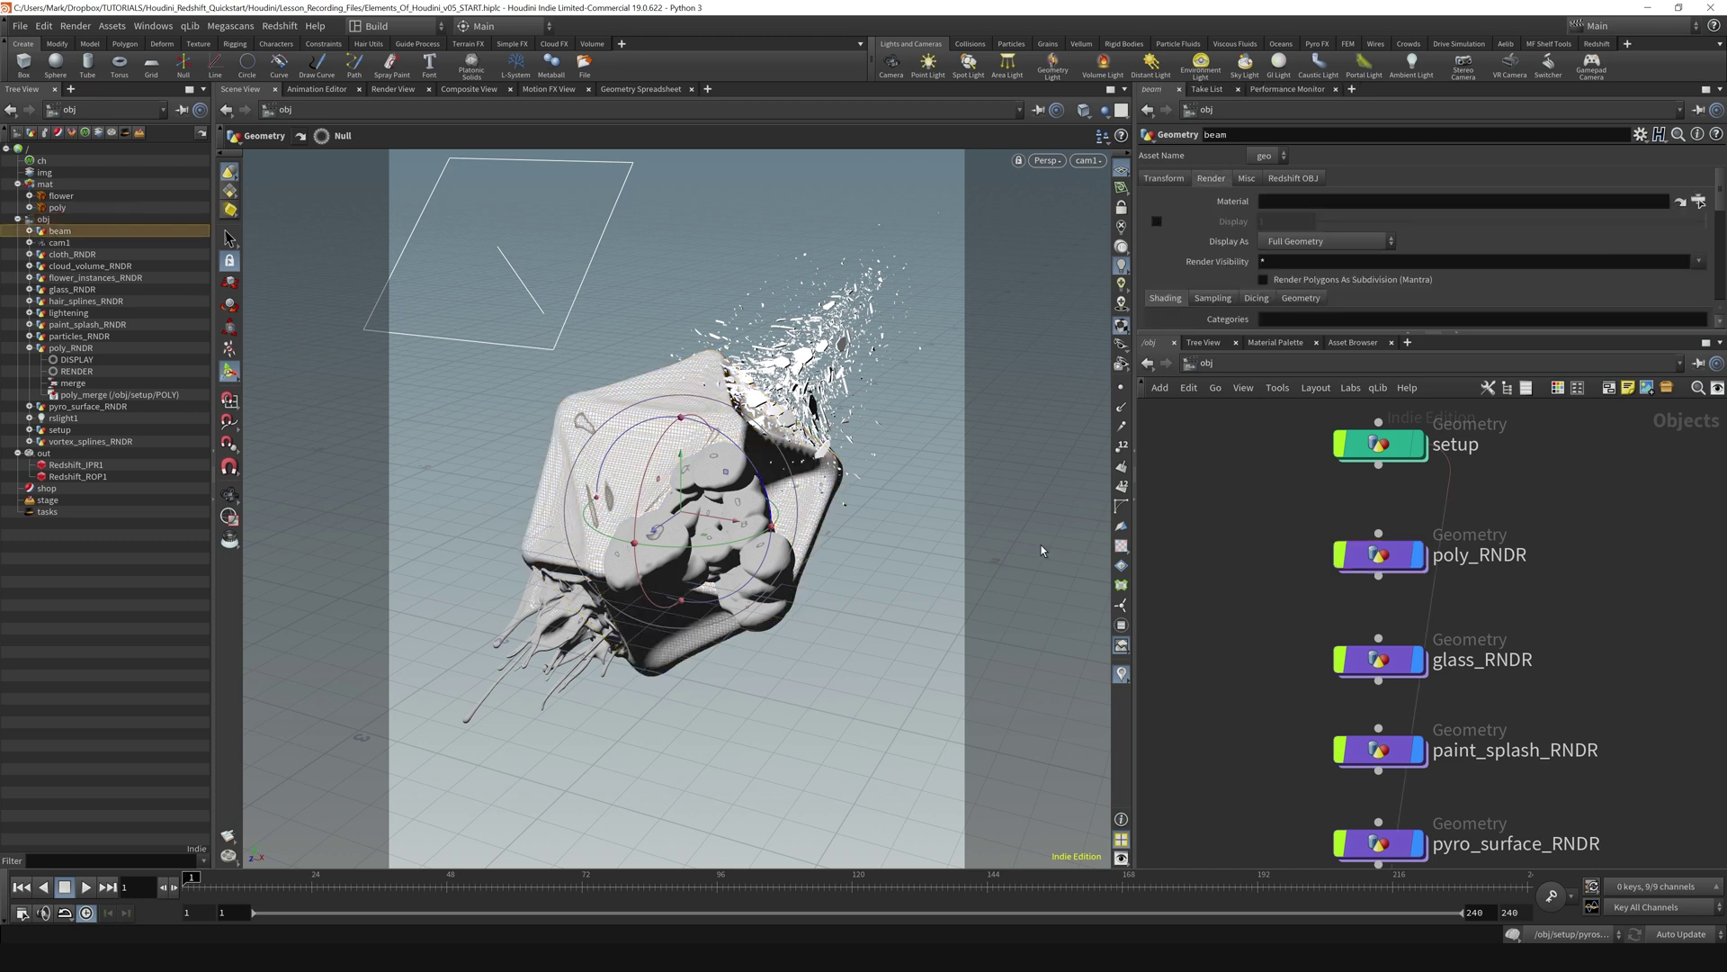
double_click(1380, 444)
- Pan around the setup node's network, then return to the obj level from the Tree View
middle_drag(1479, 666, 1508, 726)
scroll(1493, 648, up, 2)
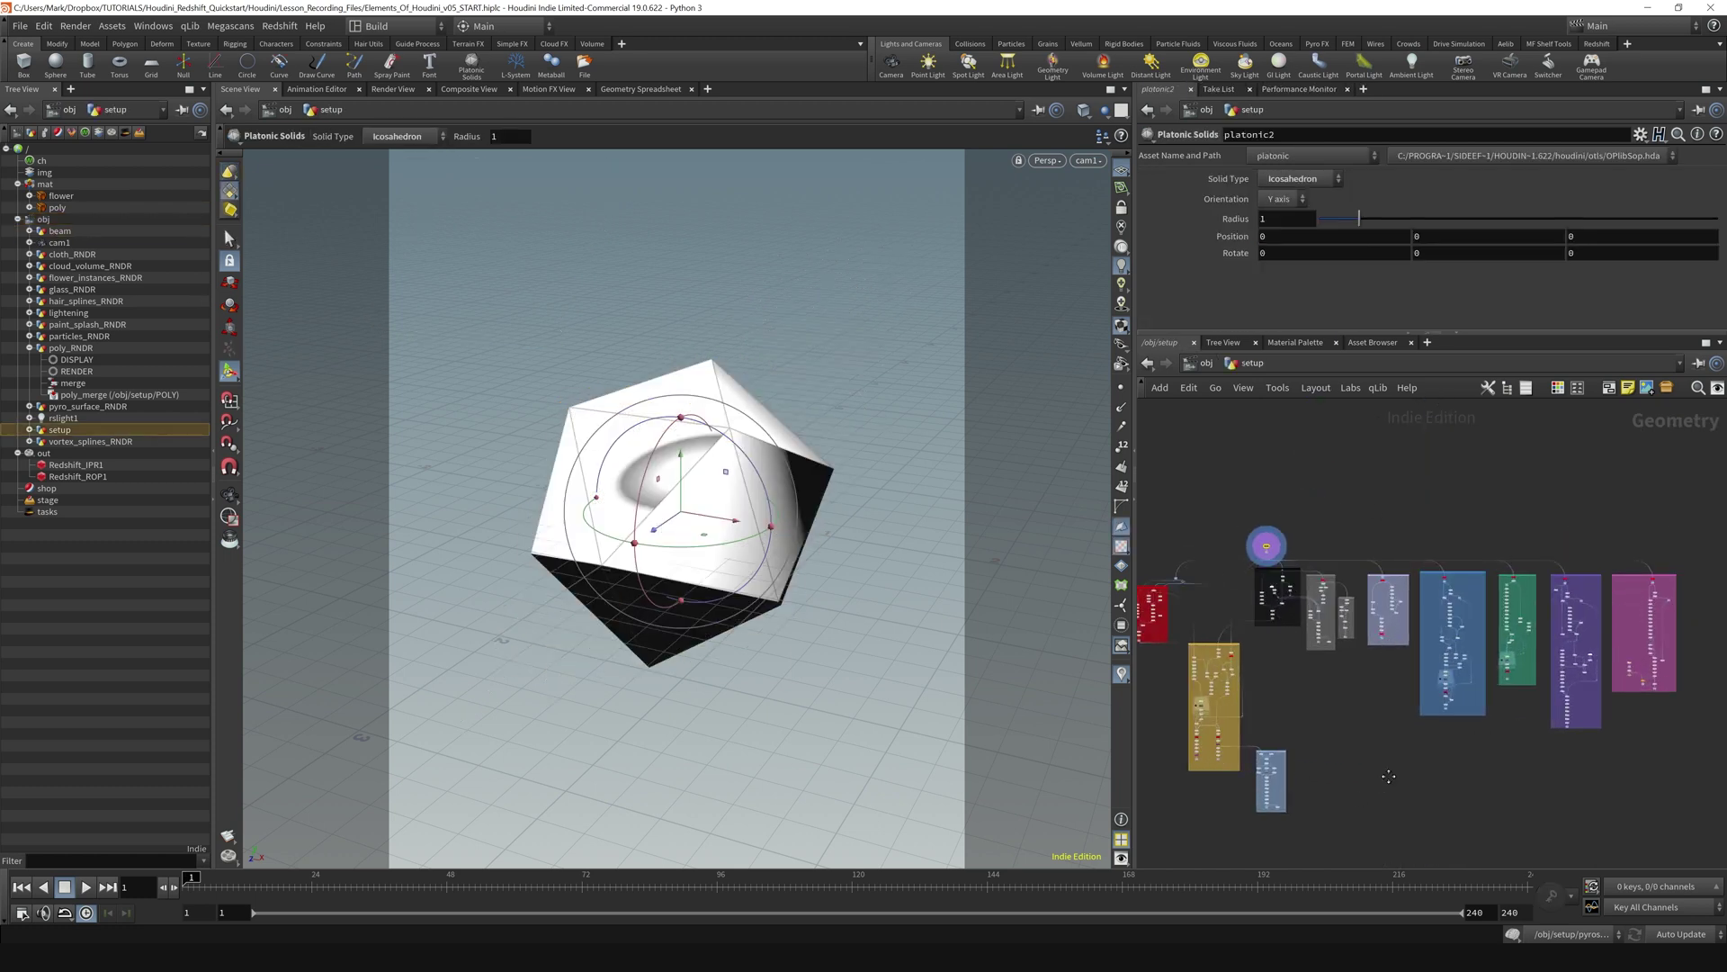
middle_drag(1388, 777, 1426, 725)
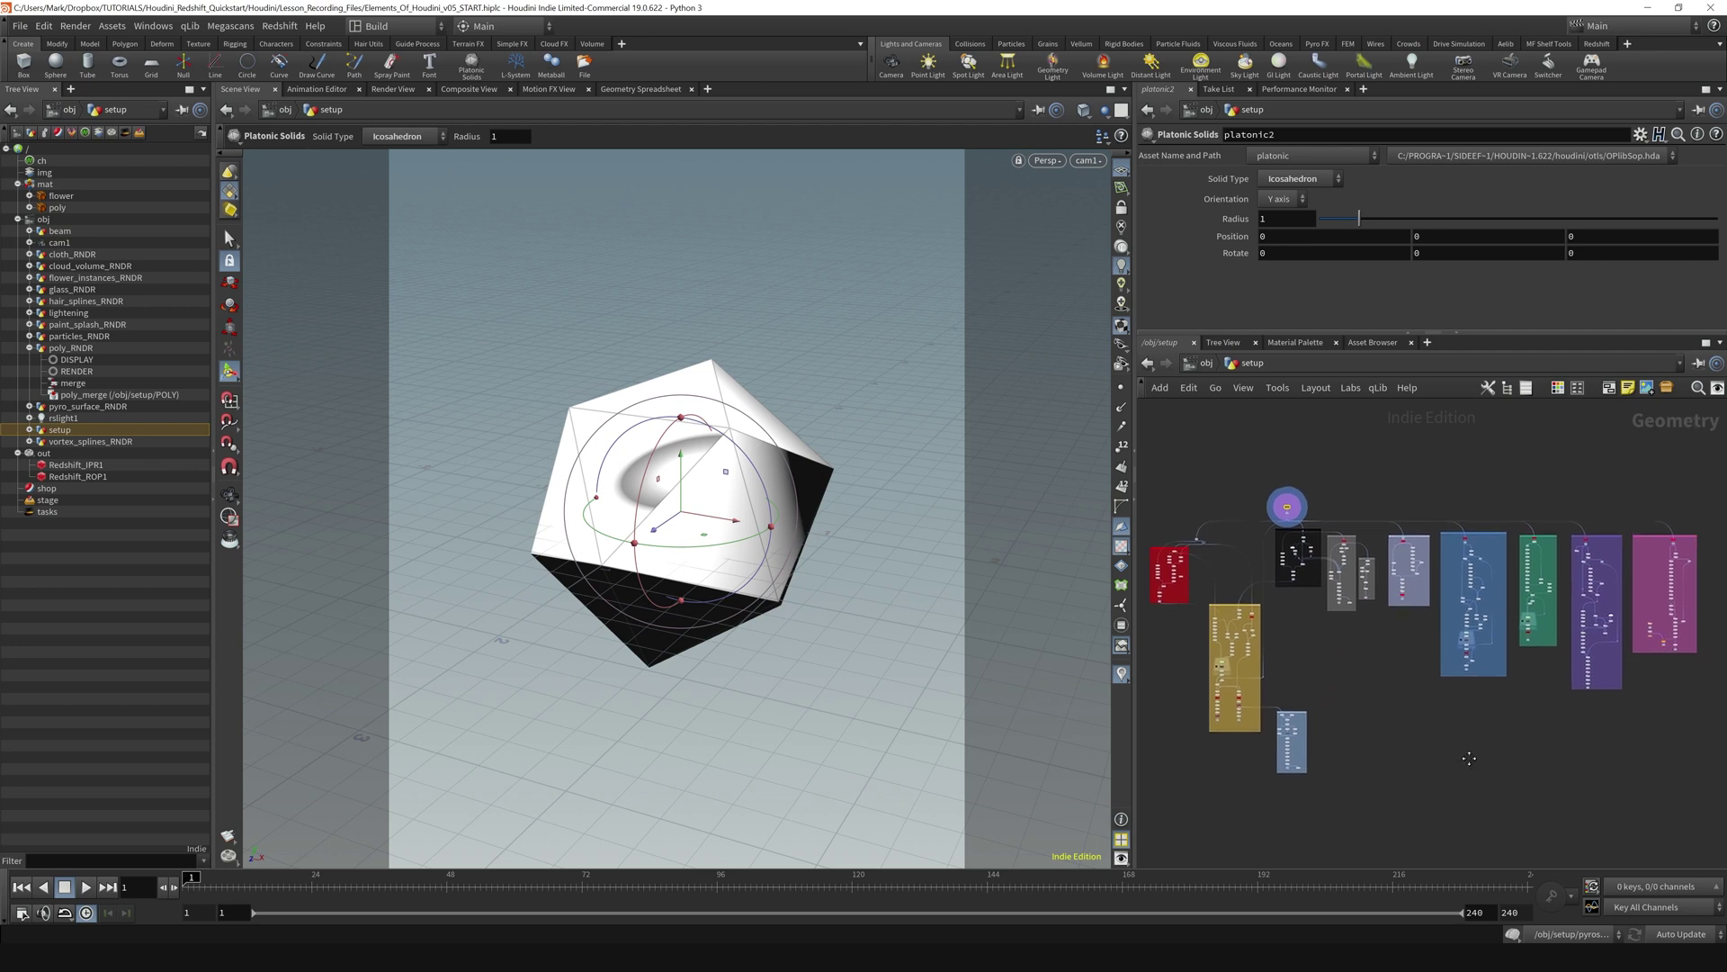
middle_drag(1418, 603, 1403, 594)
click(40, 220)
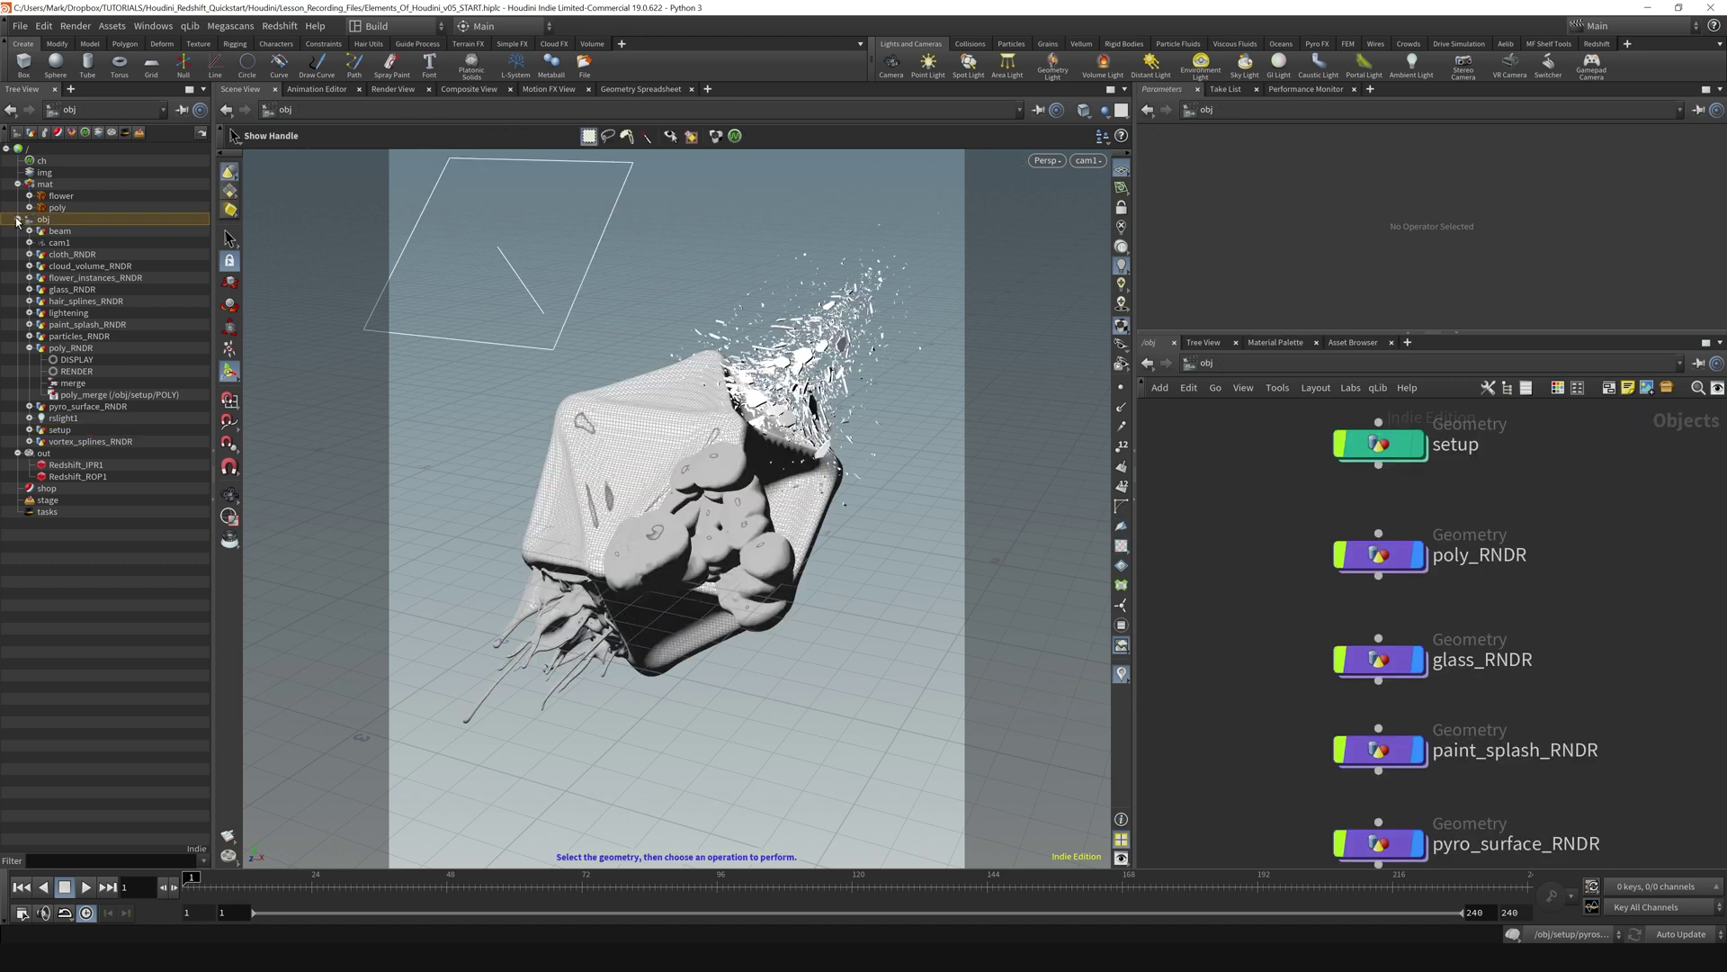
- Visit the mat and out networks and inspect Redshift_ROP1's settings in an enlarged Parameters pane
click(44, 185)
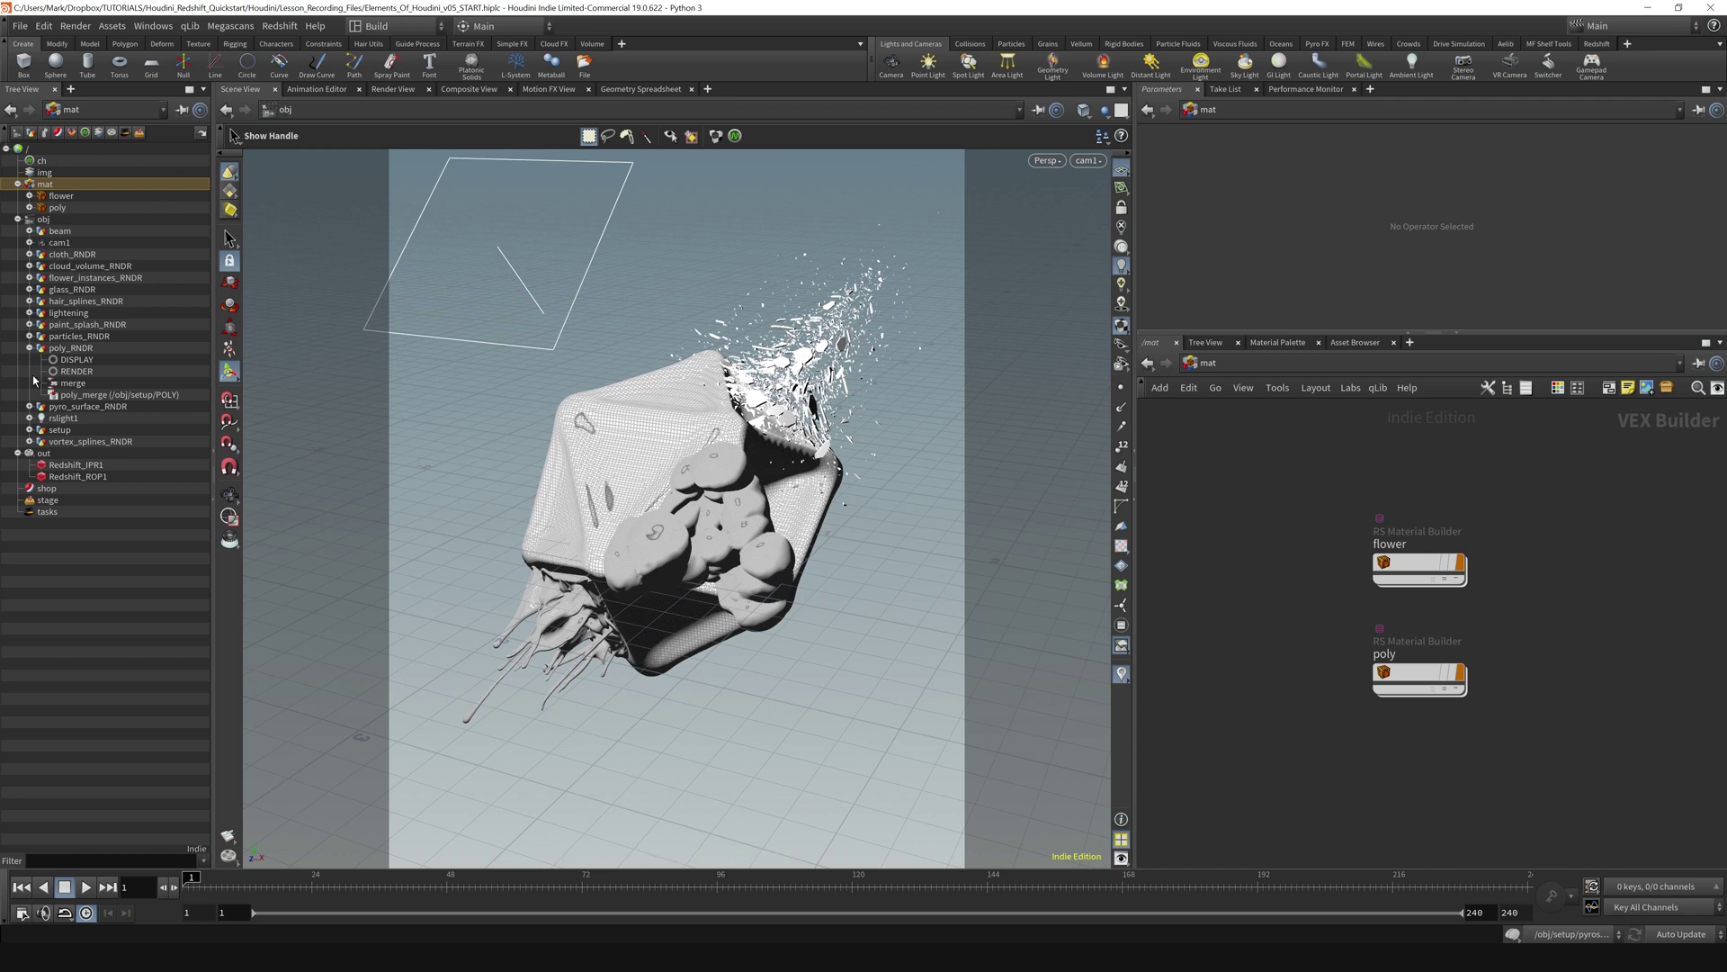
click(45, 454)
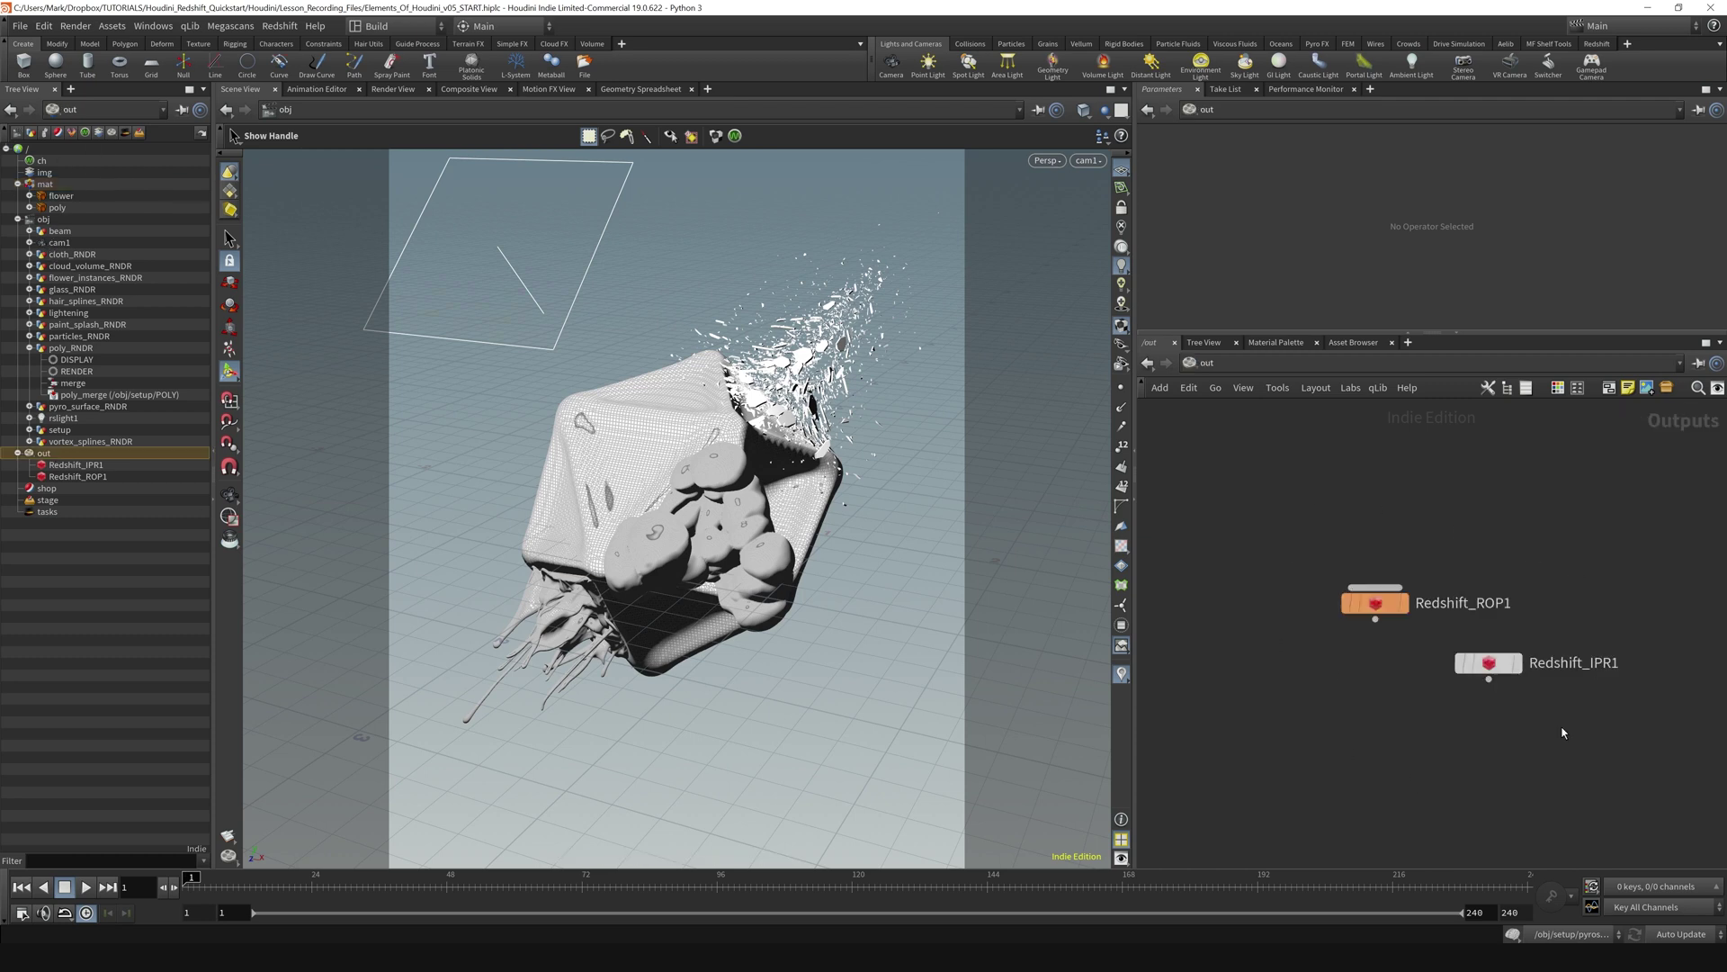
drag(1210, 537, 1395, 666)
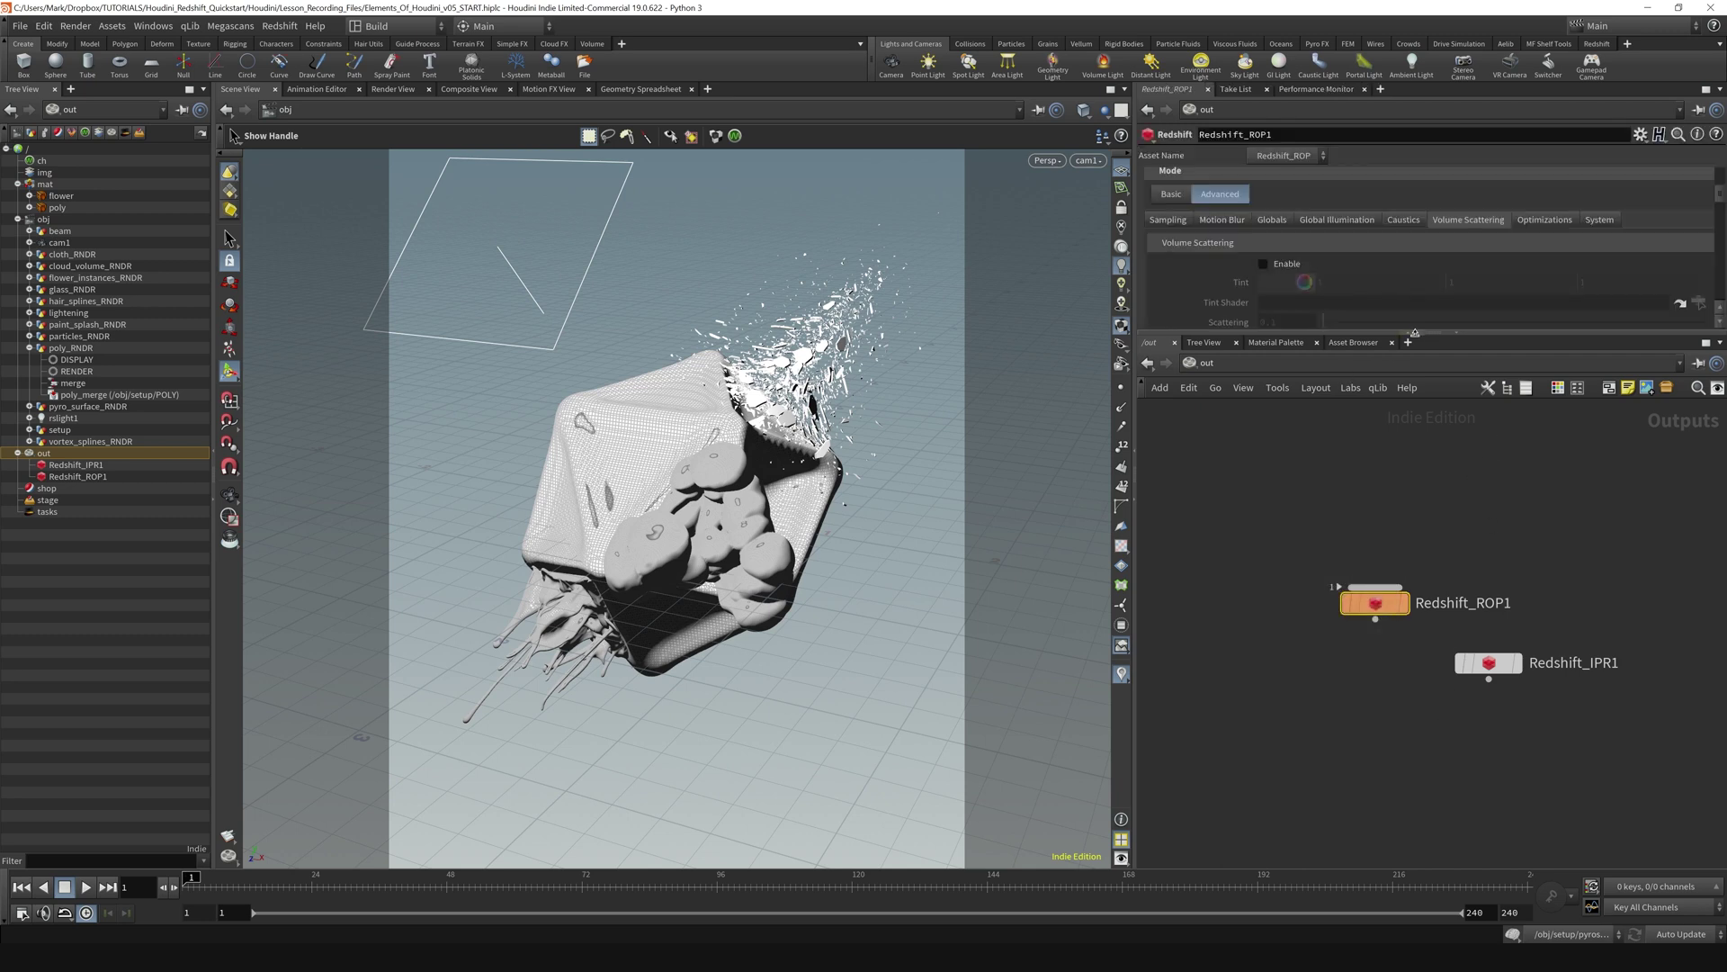
drag(1436, 336, 1445, 559)
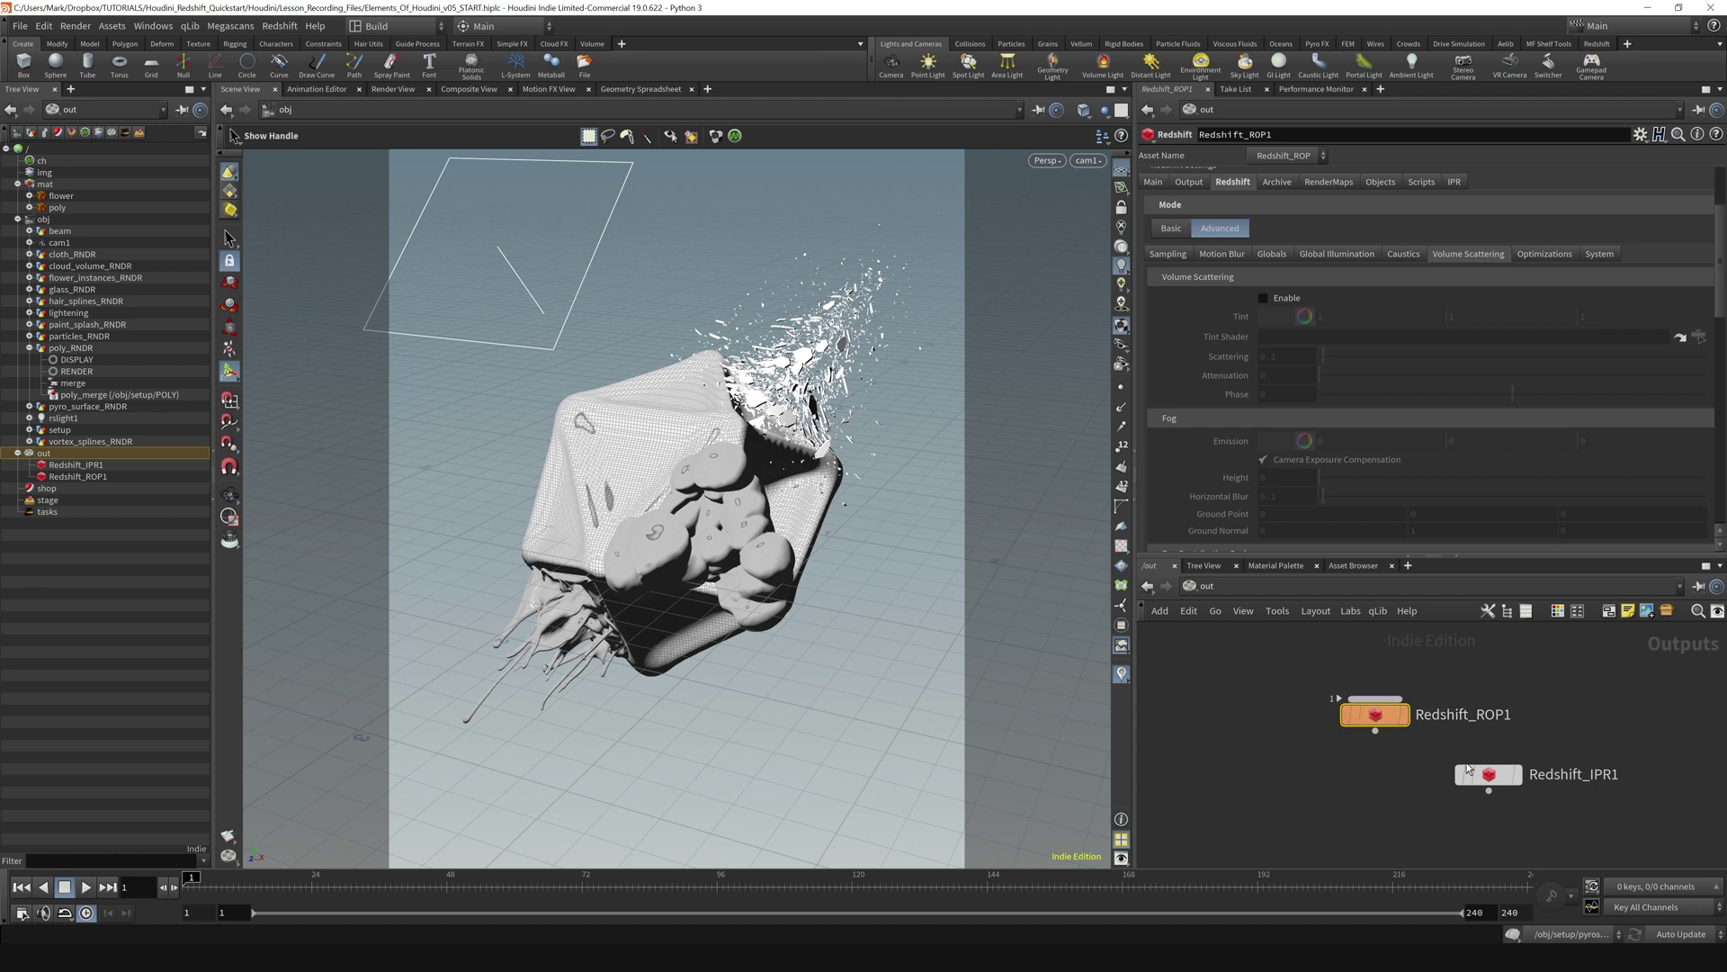
- Move Redshift_IPR1 lower right, save the scene, and reselect Redshift_ROP1
click(1504, 781)
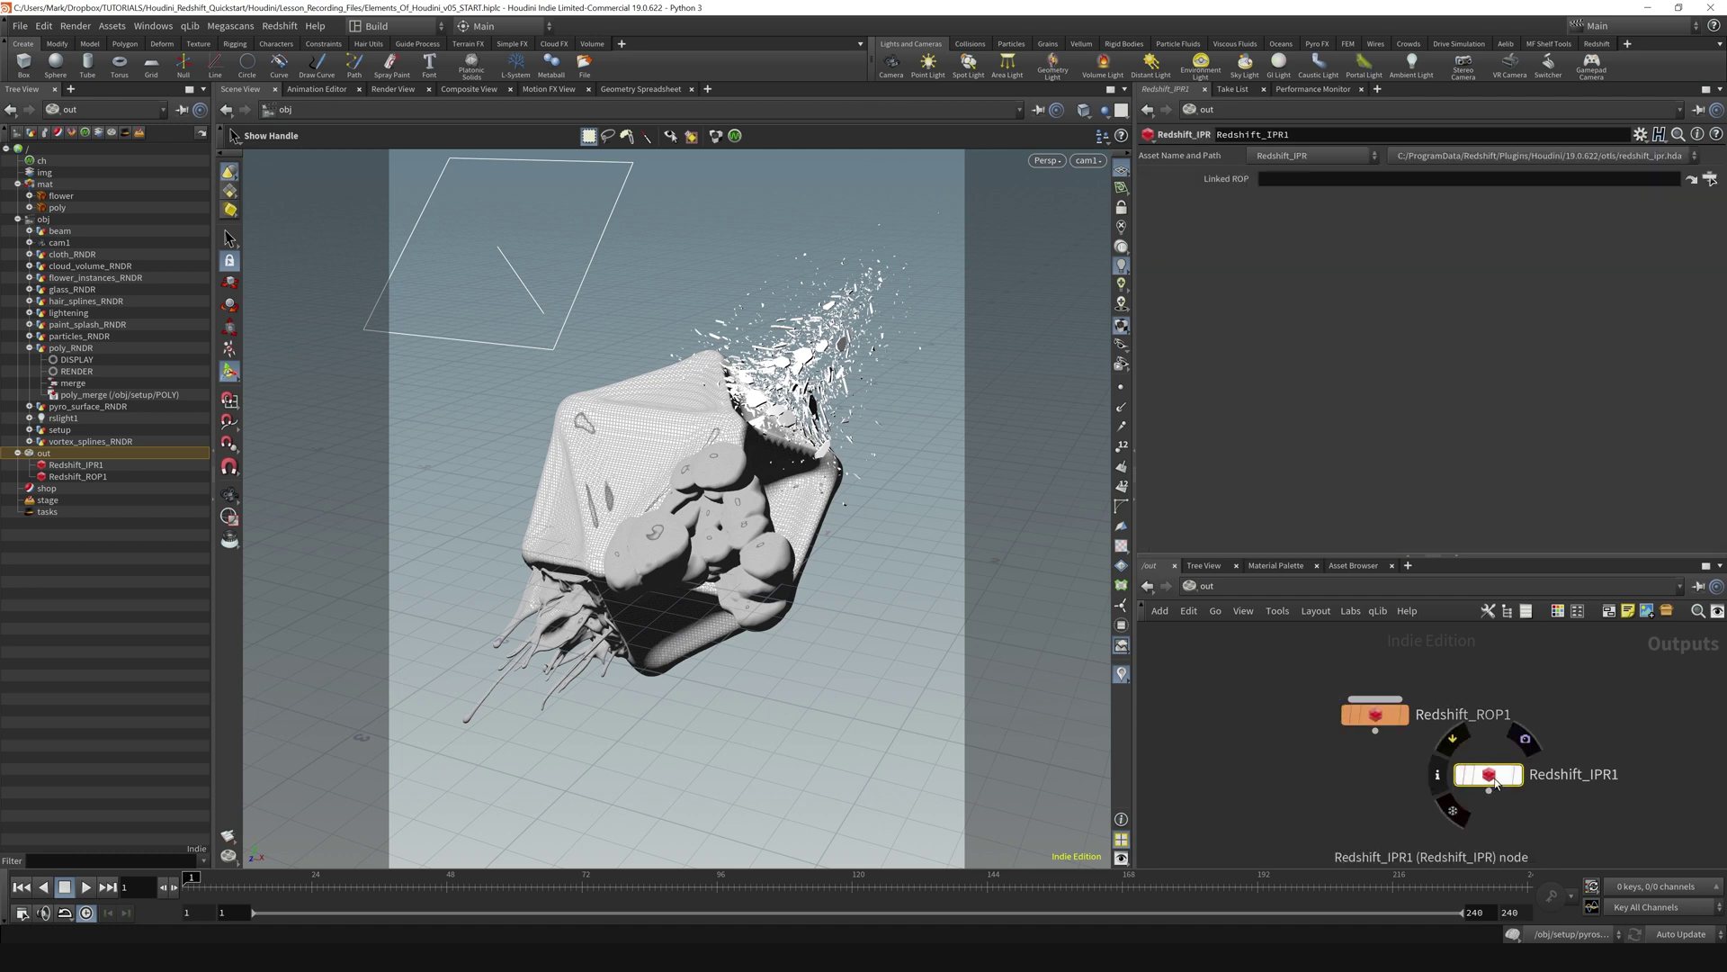
drag(1486, 776, 1536, 762)
key(ctrl+s)
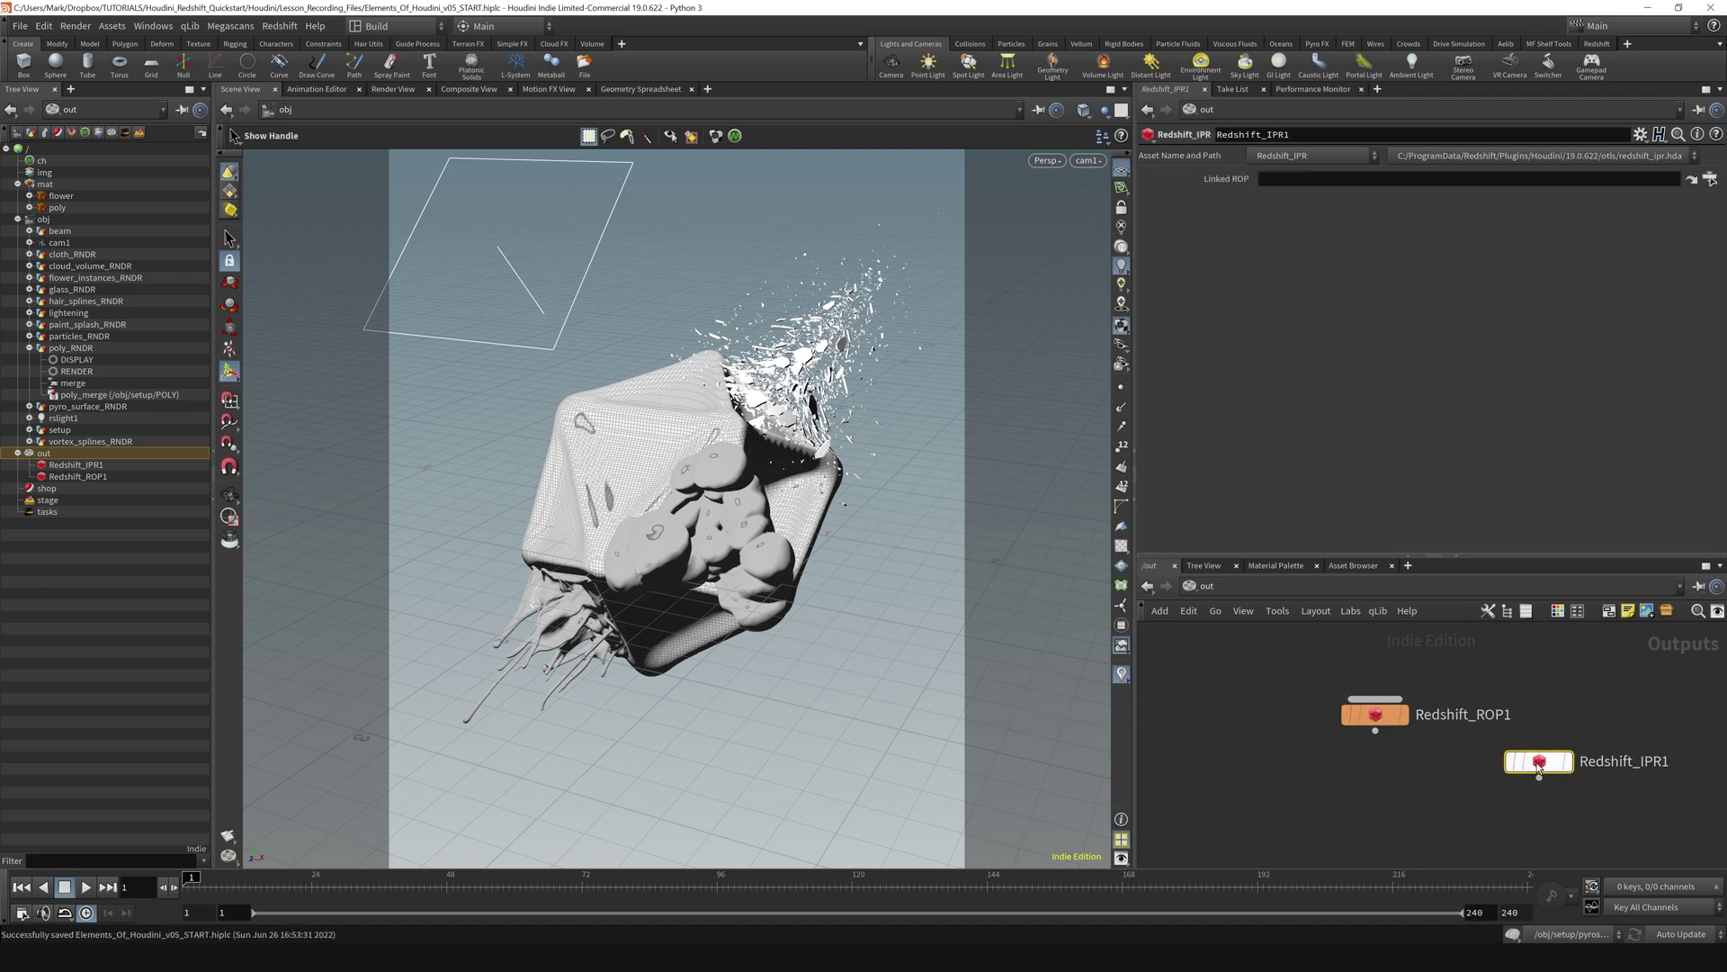
drag(1505, 770, 1514, 786)
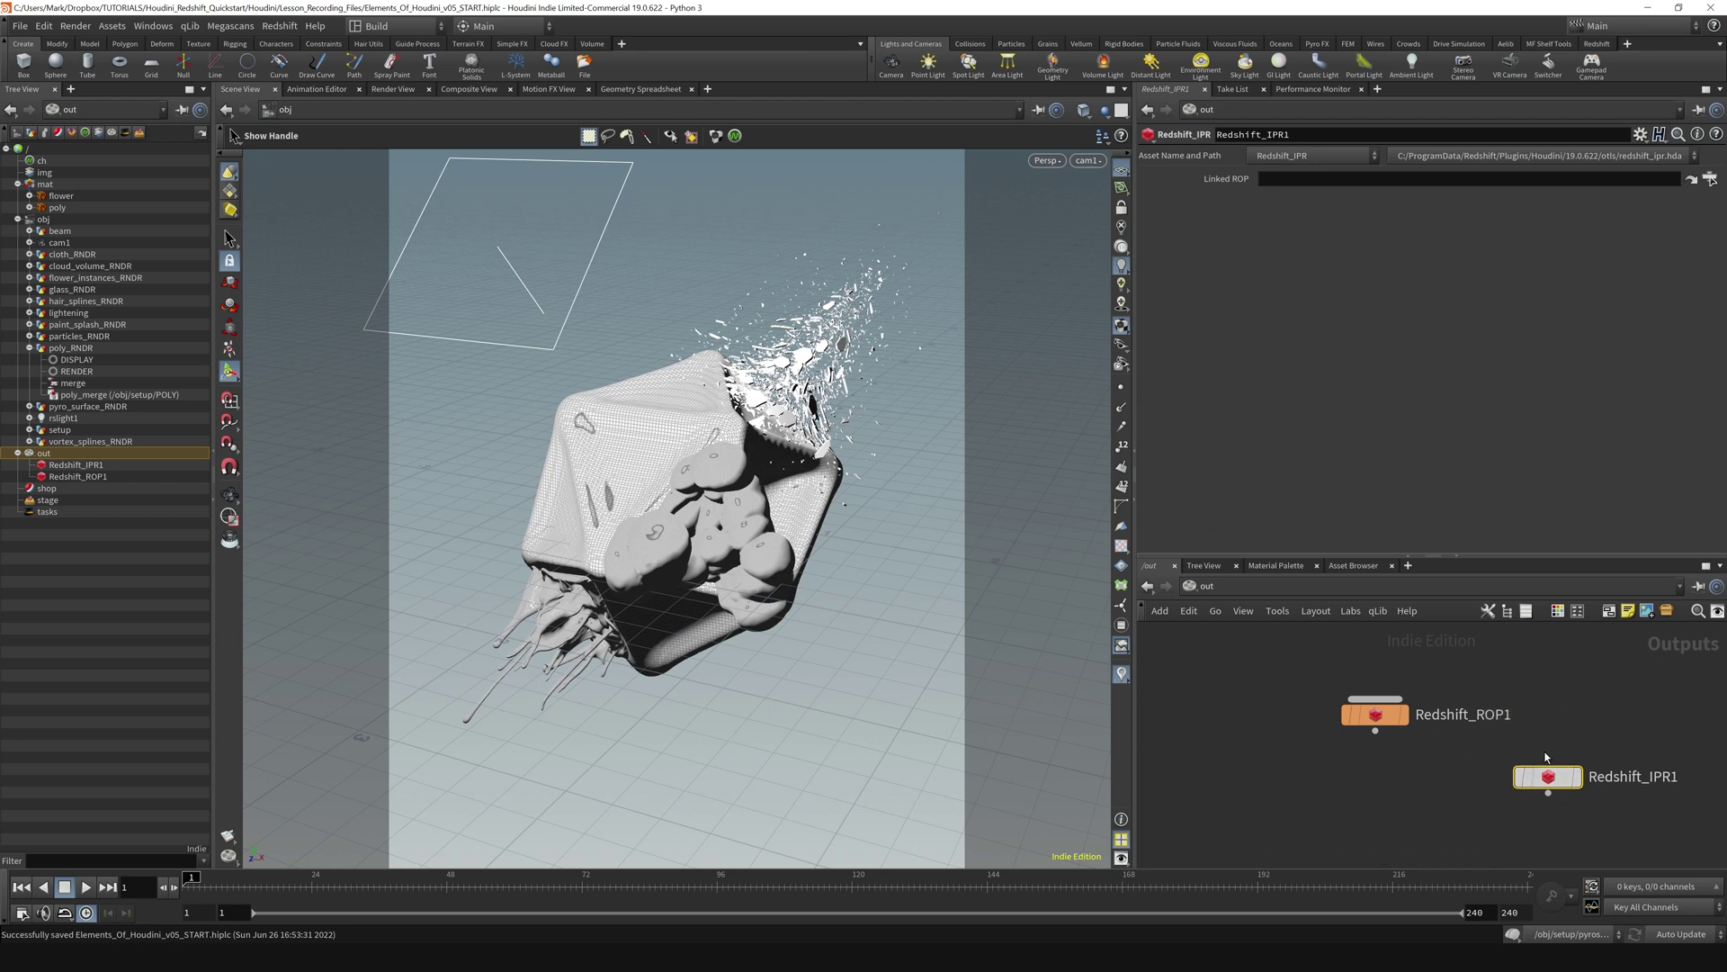
click(1375, 714)
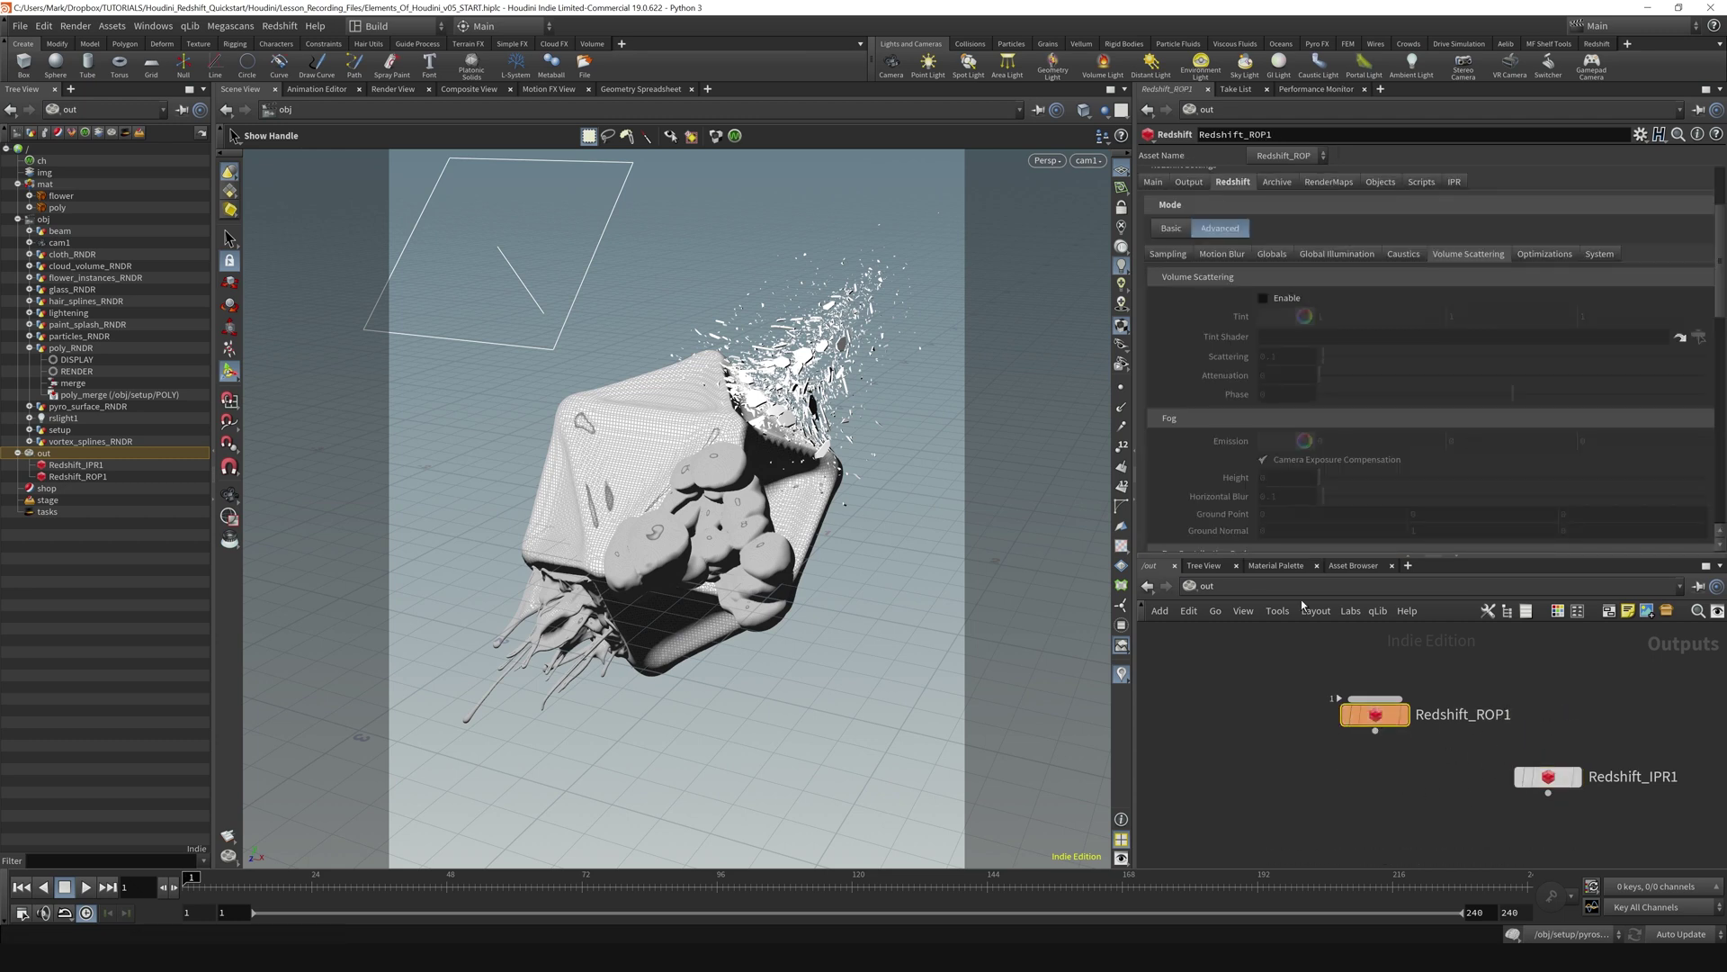
scroll(1208, 489, up, 3)
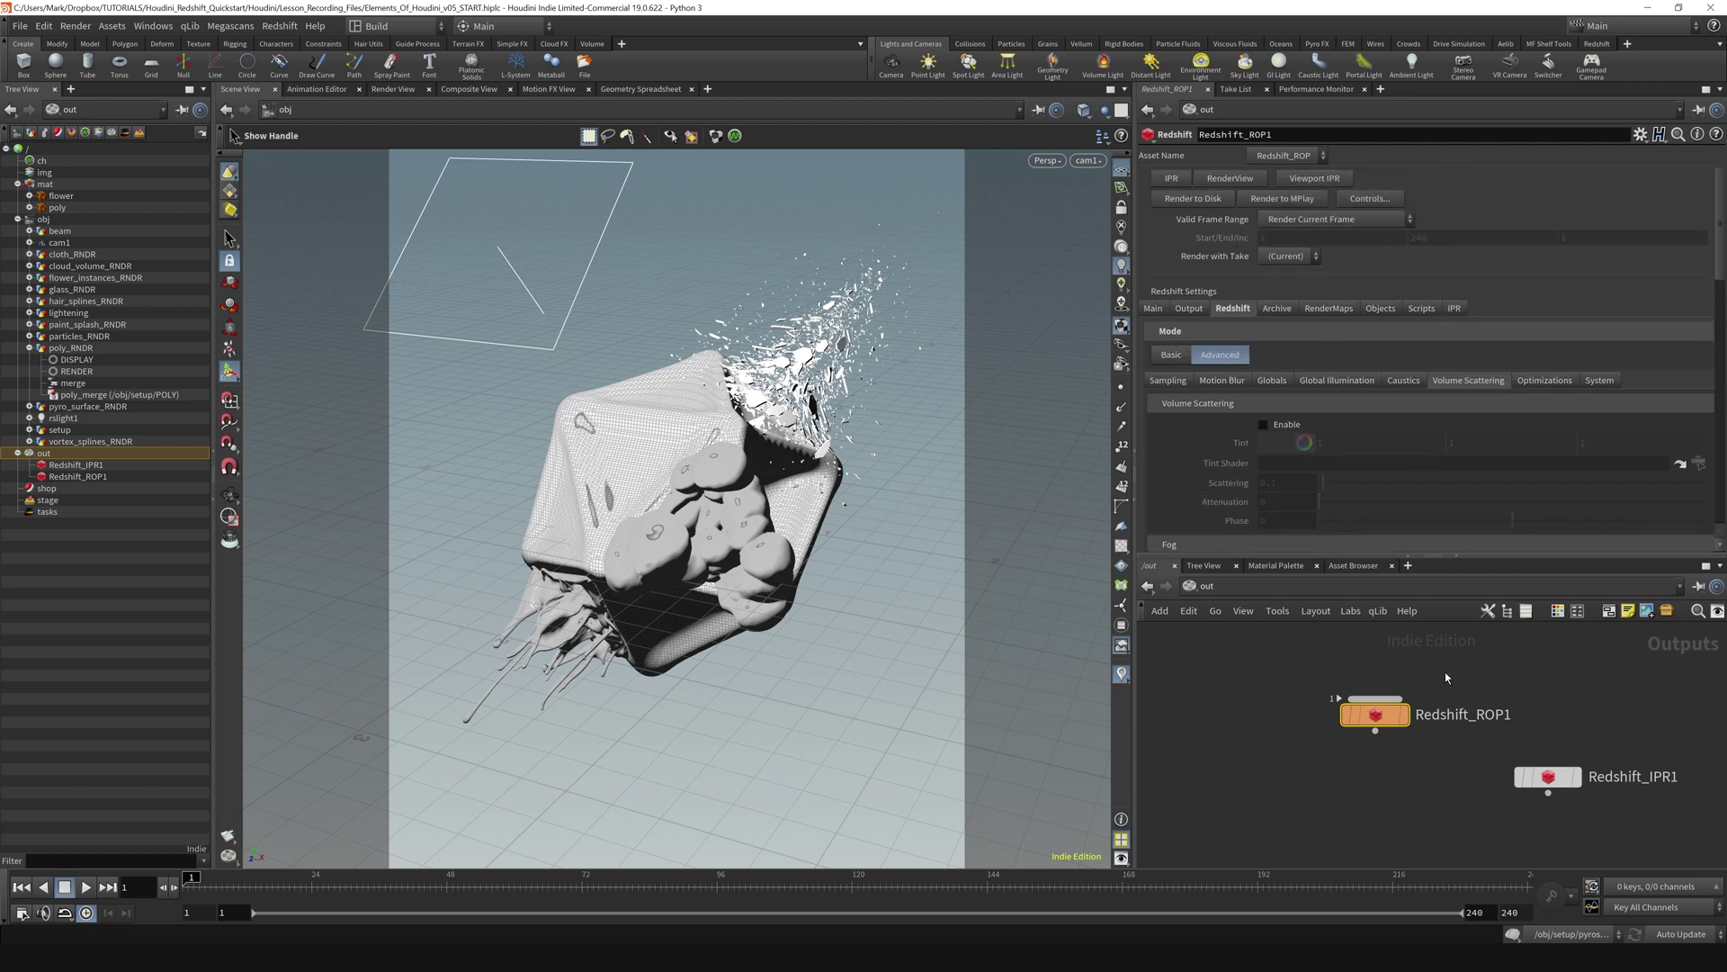
- Jump between the mat, obj and out networks in the Tree View
click(43, 185)
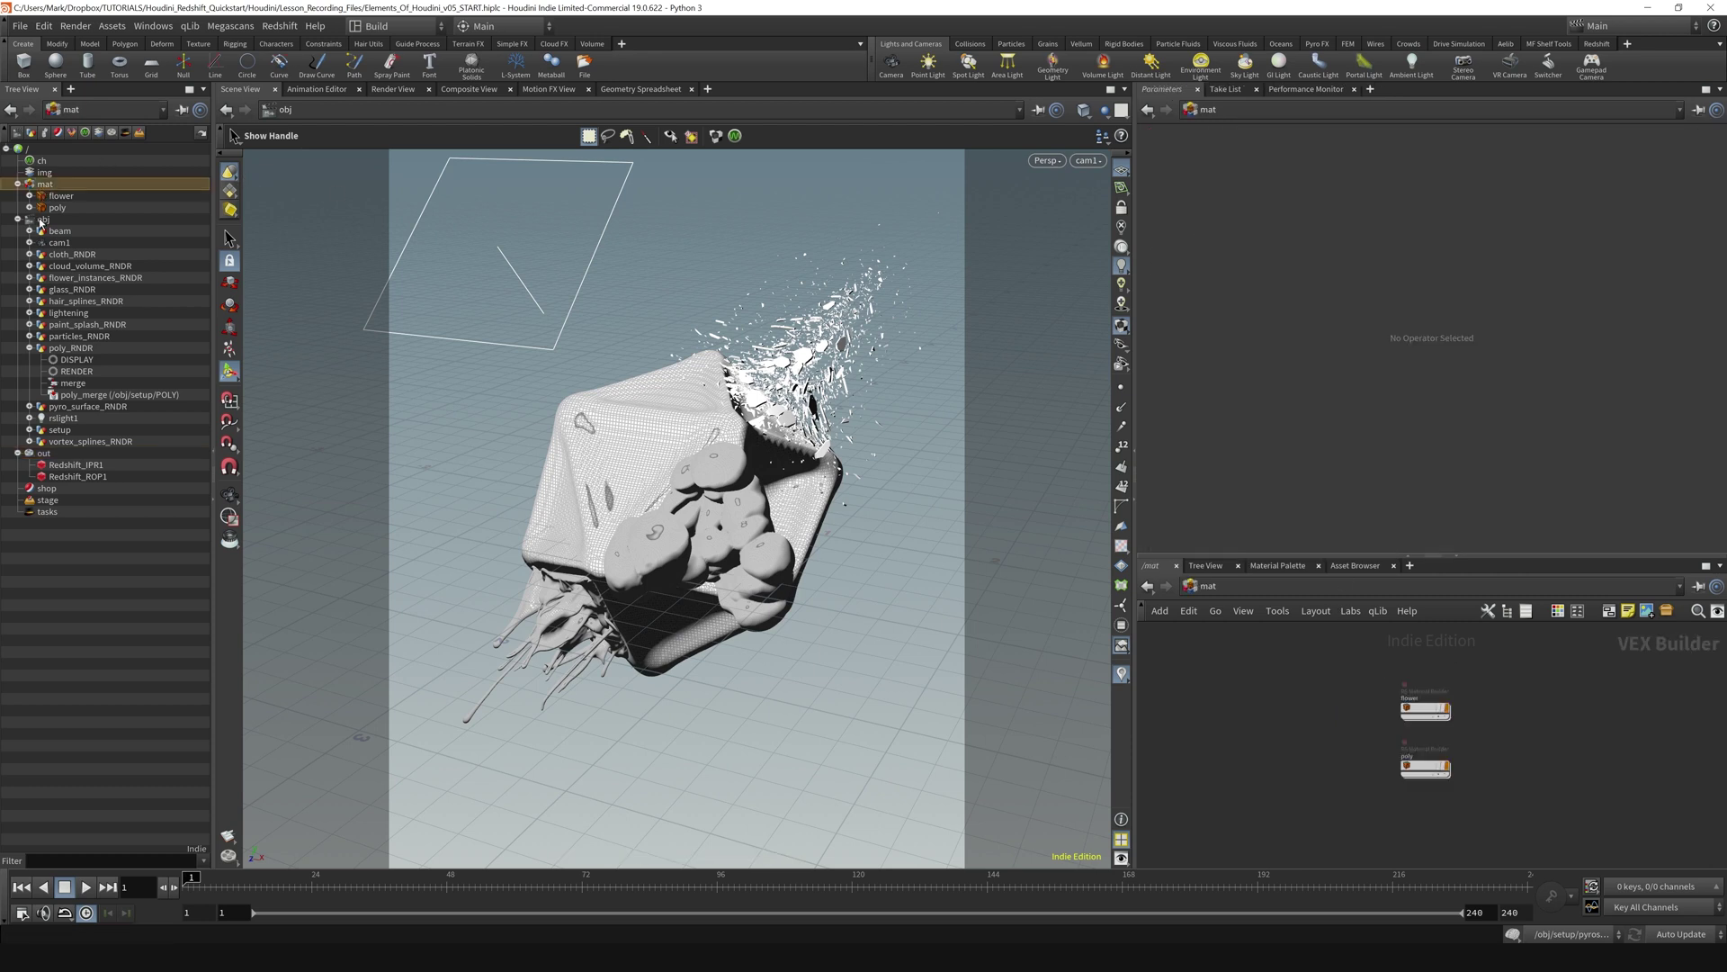
click(41, 222)
click(45, 453)
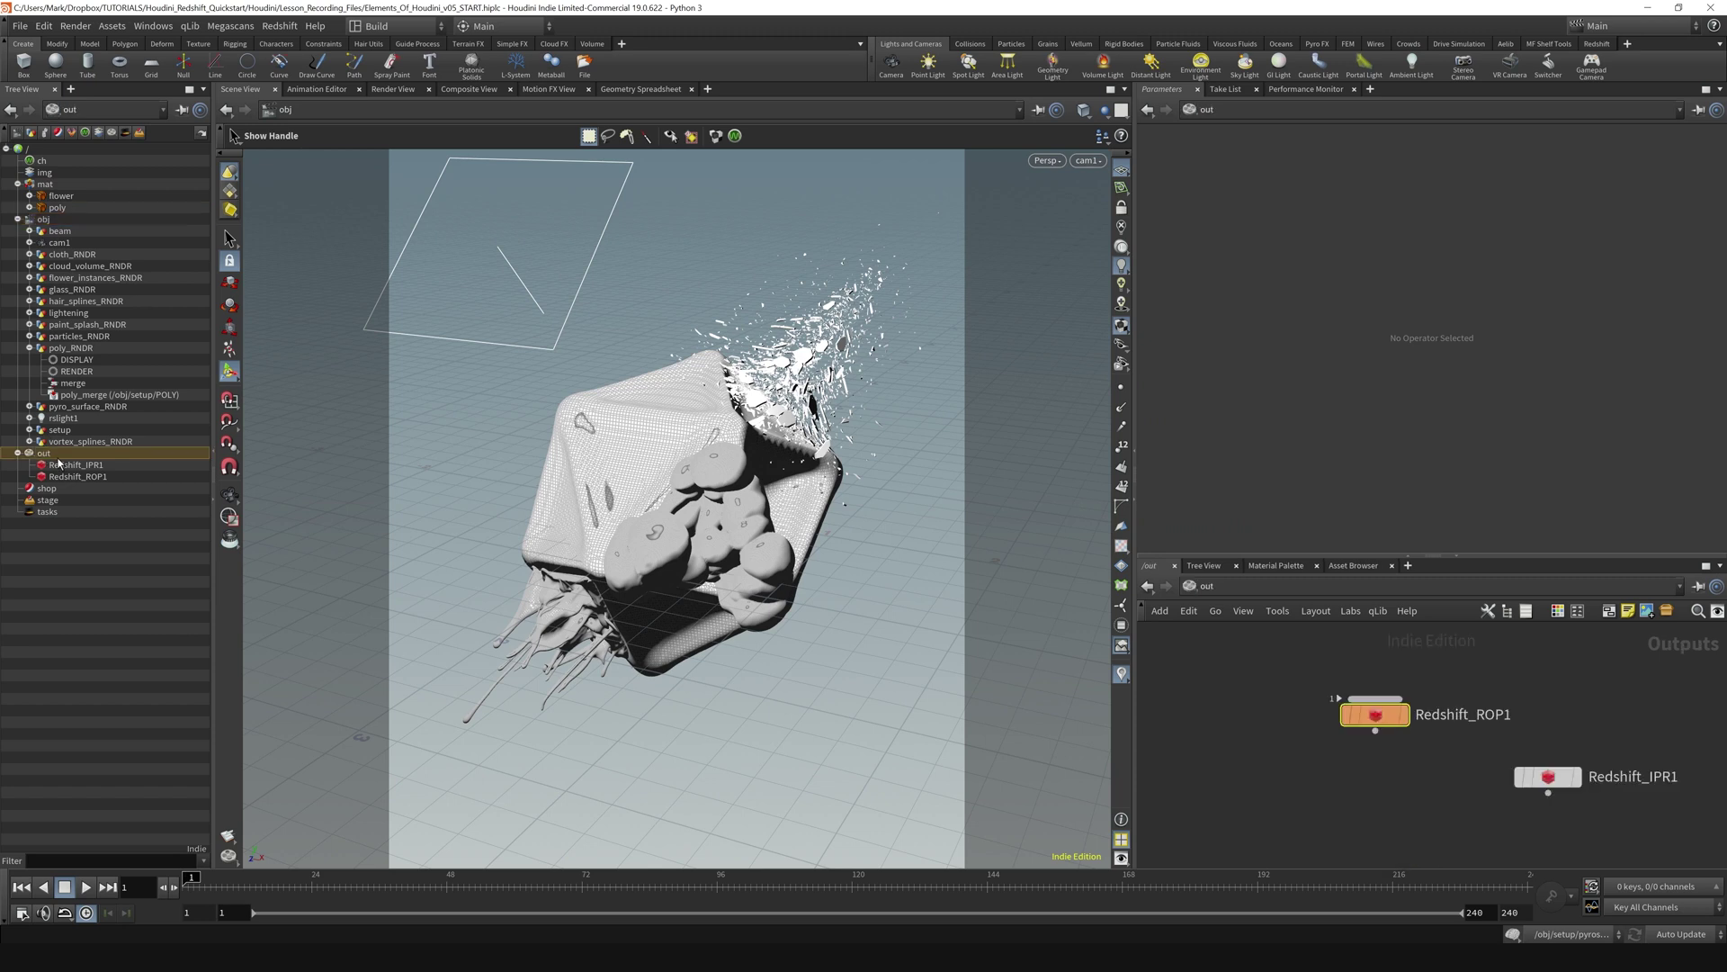
- Collapse the mat, obj and out branches, then view the empty img and ch networks
click(18, 183)
click(18, 195)
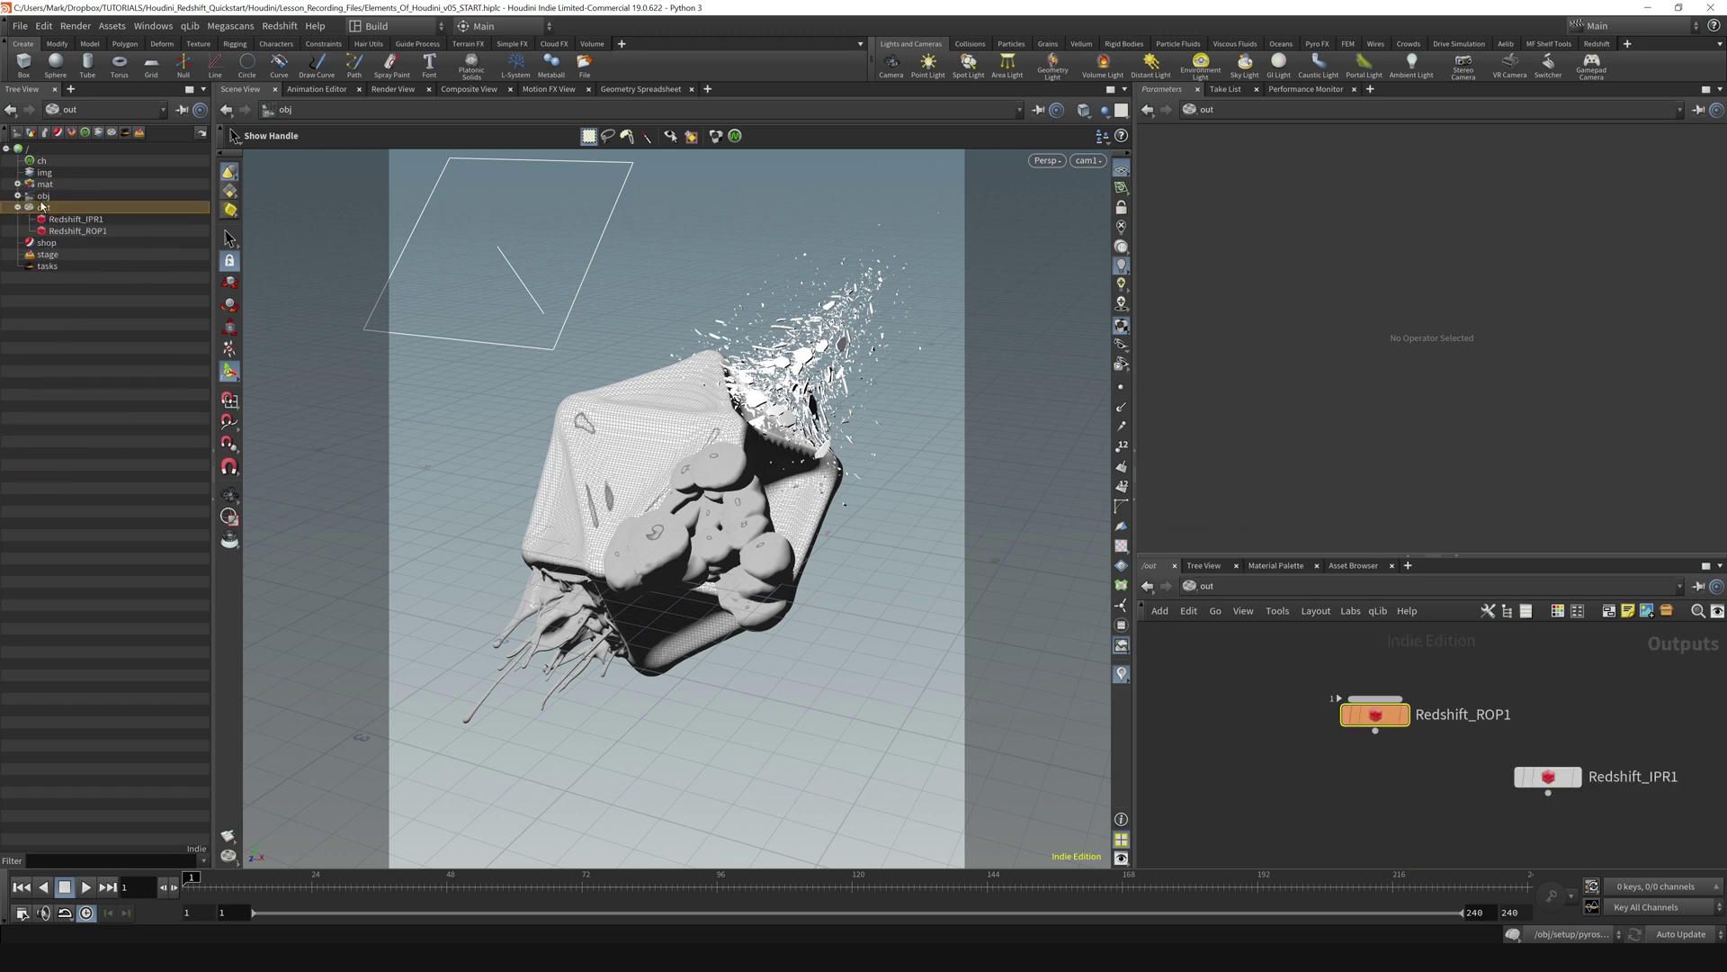
click(18, 207)
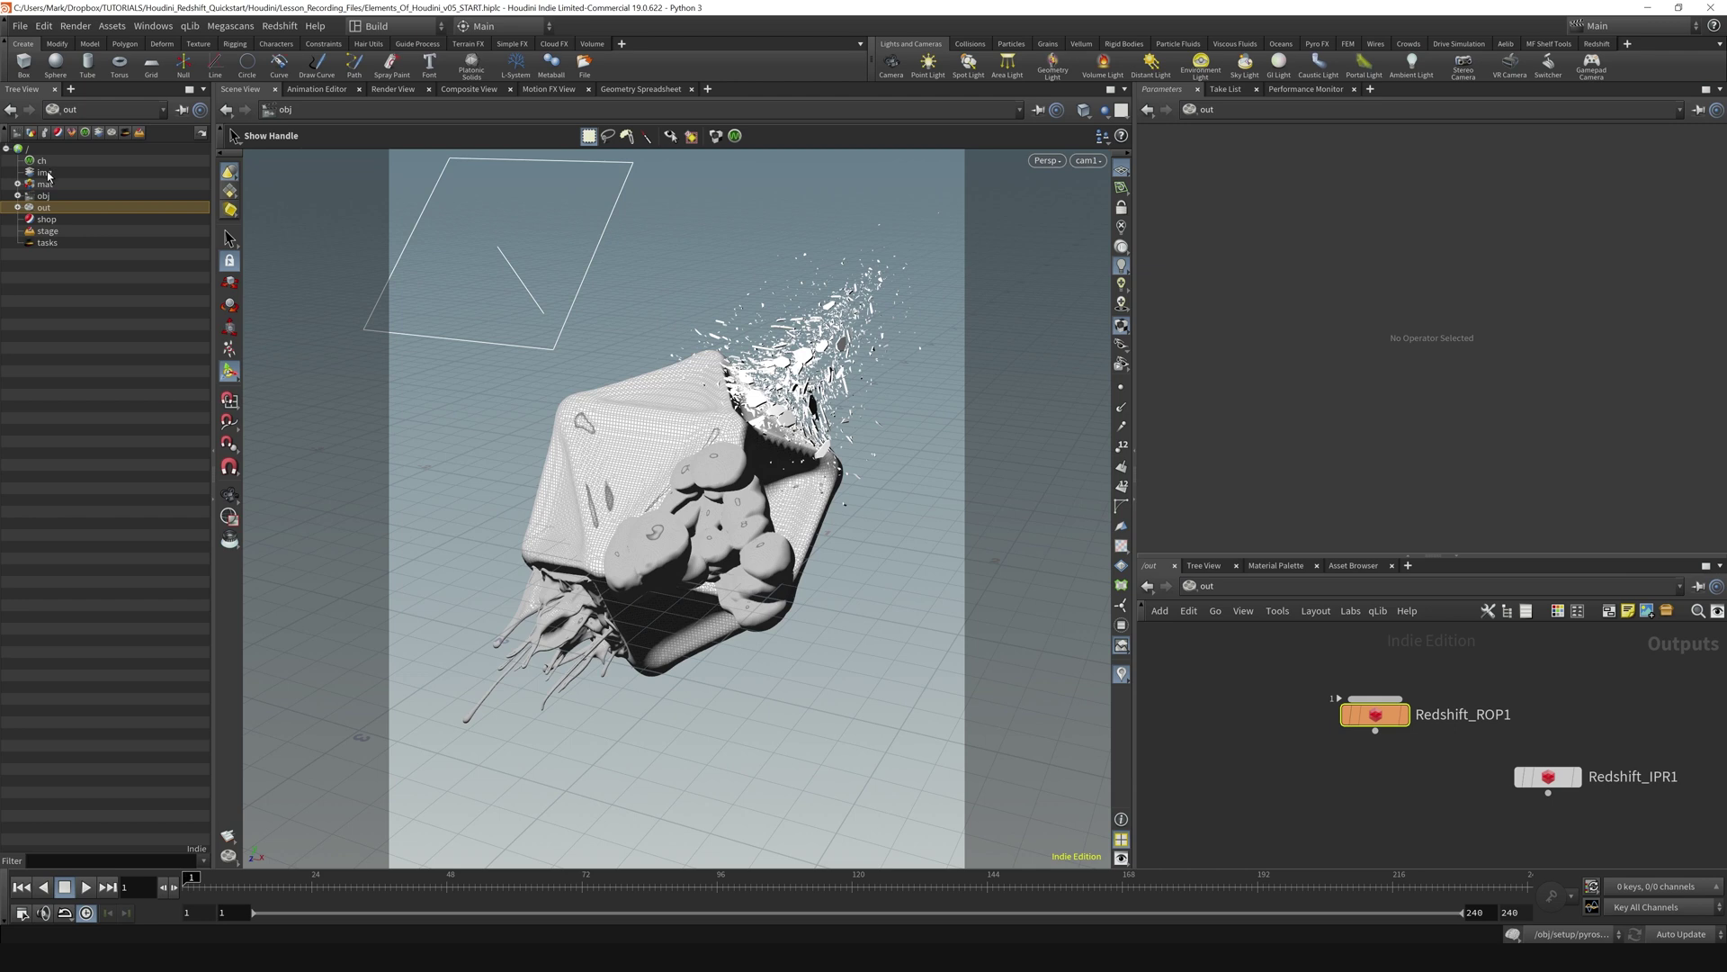
click(42, 174)
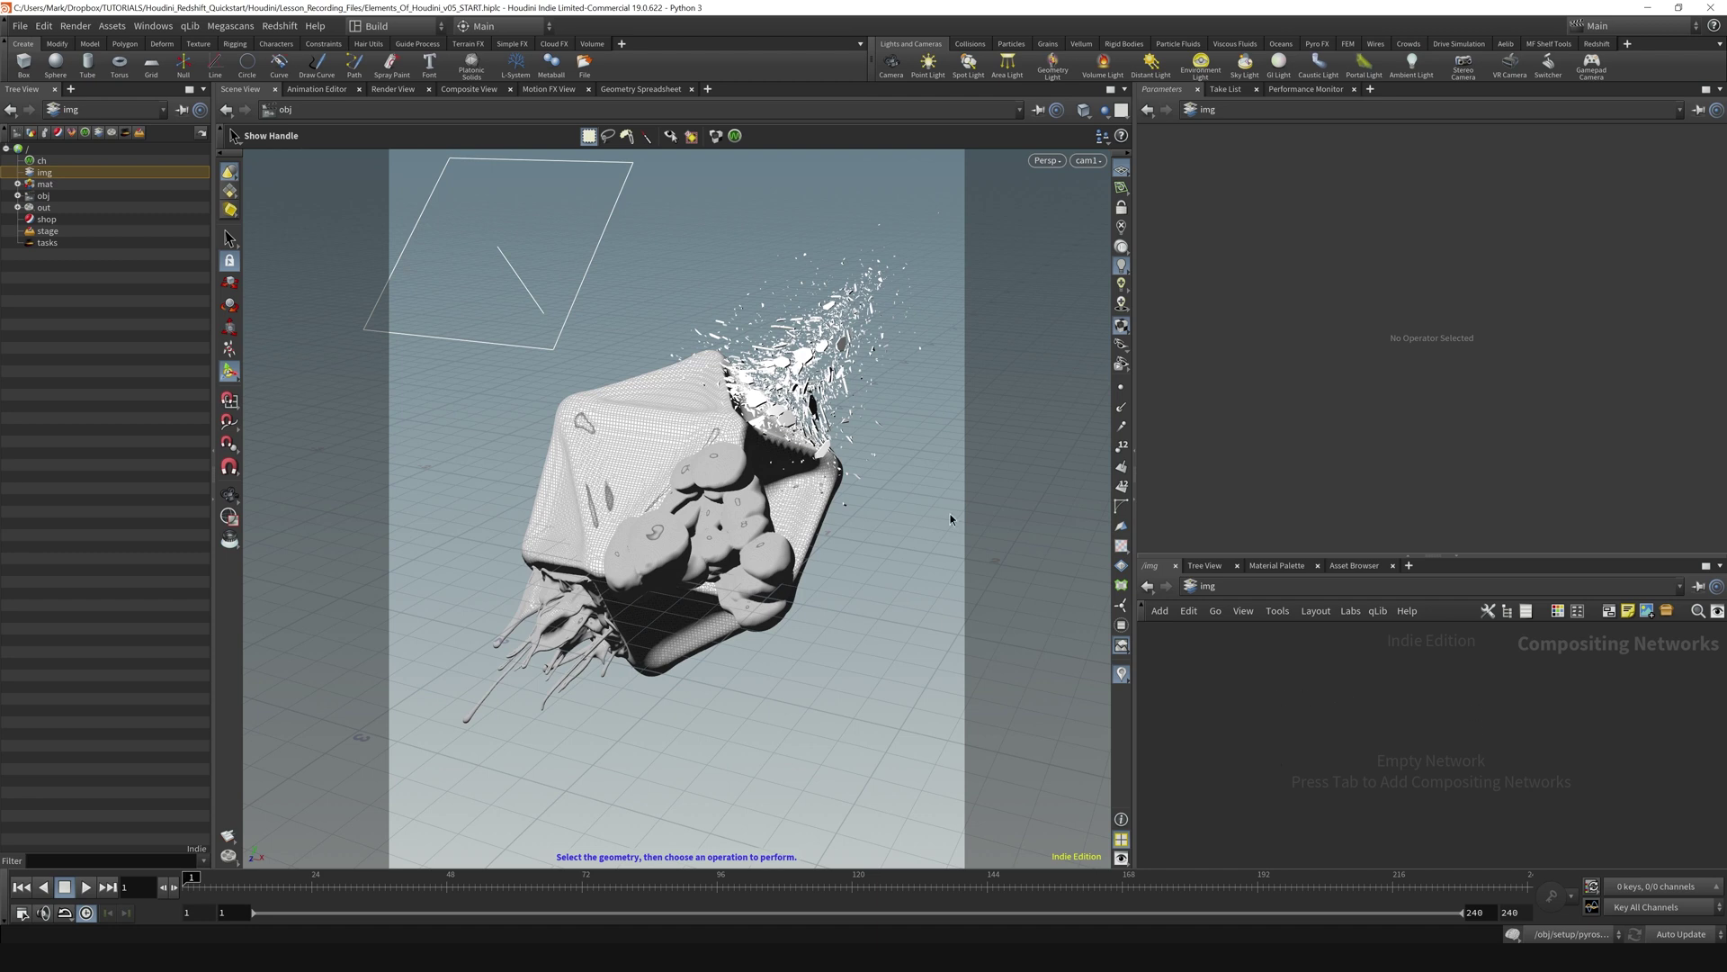
click(63, 162)
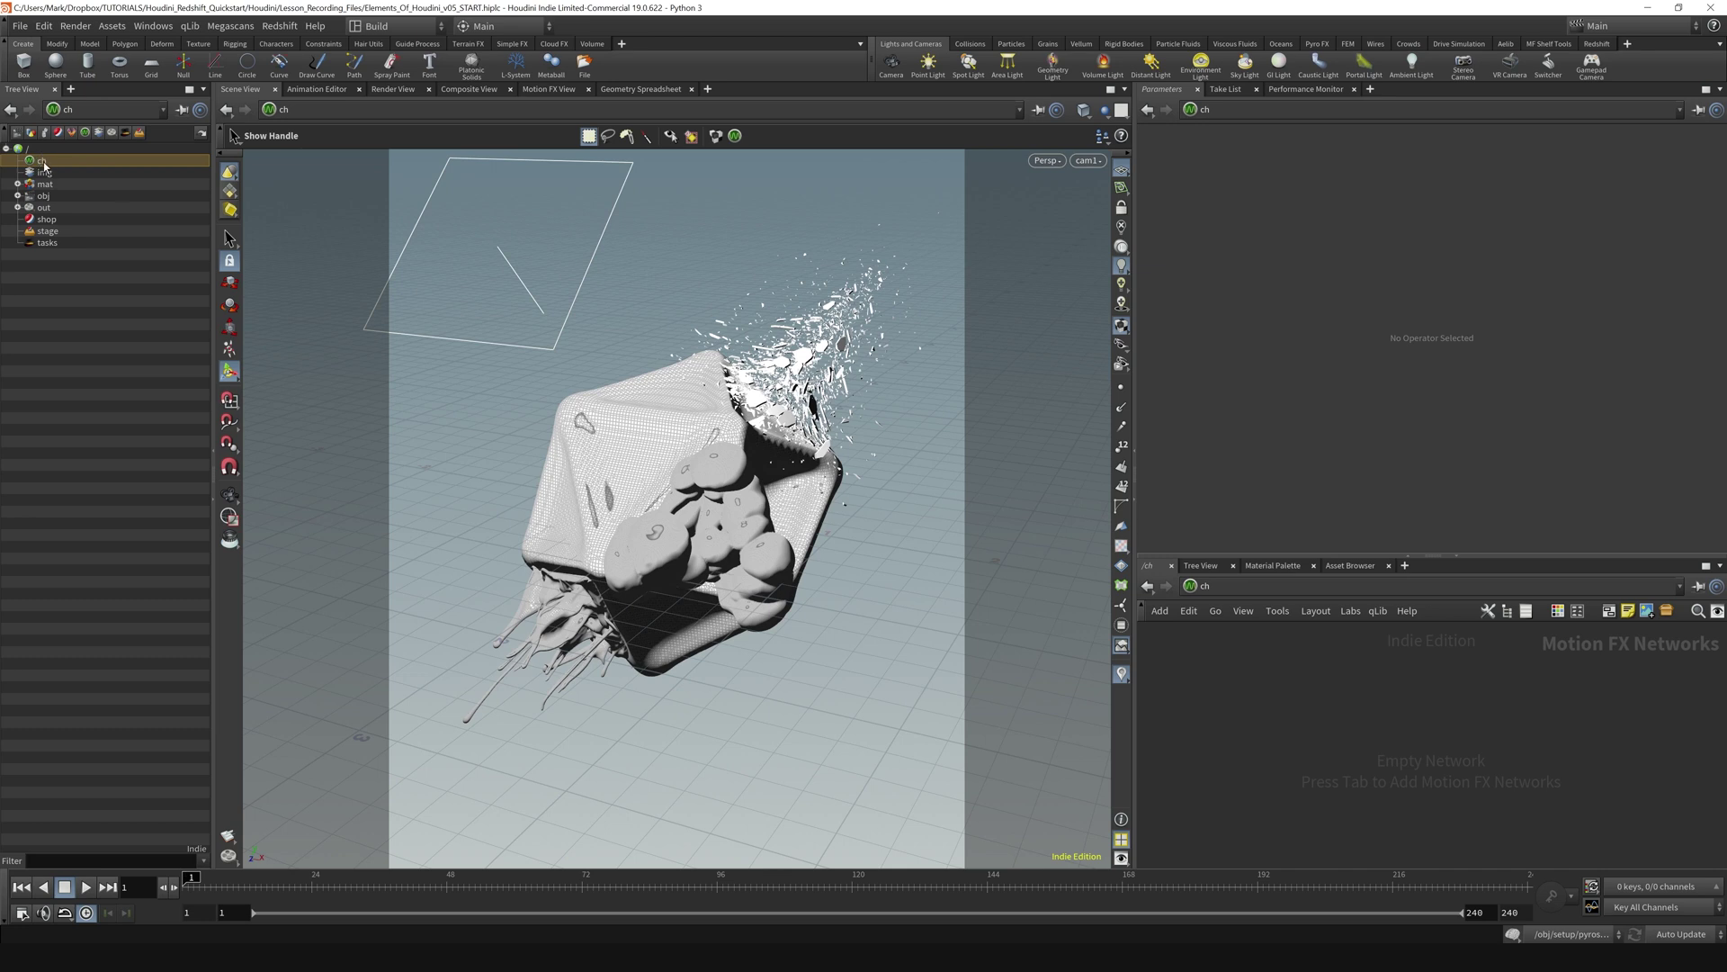
- Step through the empty shop and stage contexts, then return to the out network's Redshift nodes
click(50, 220)
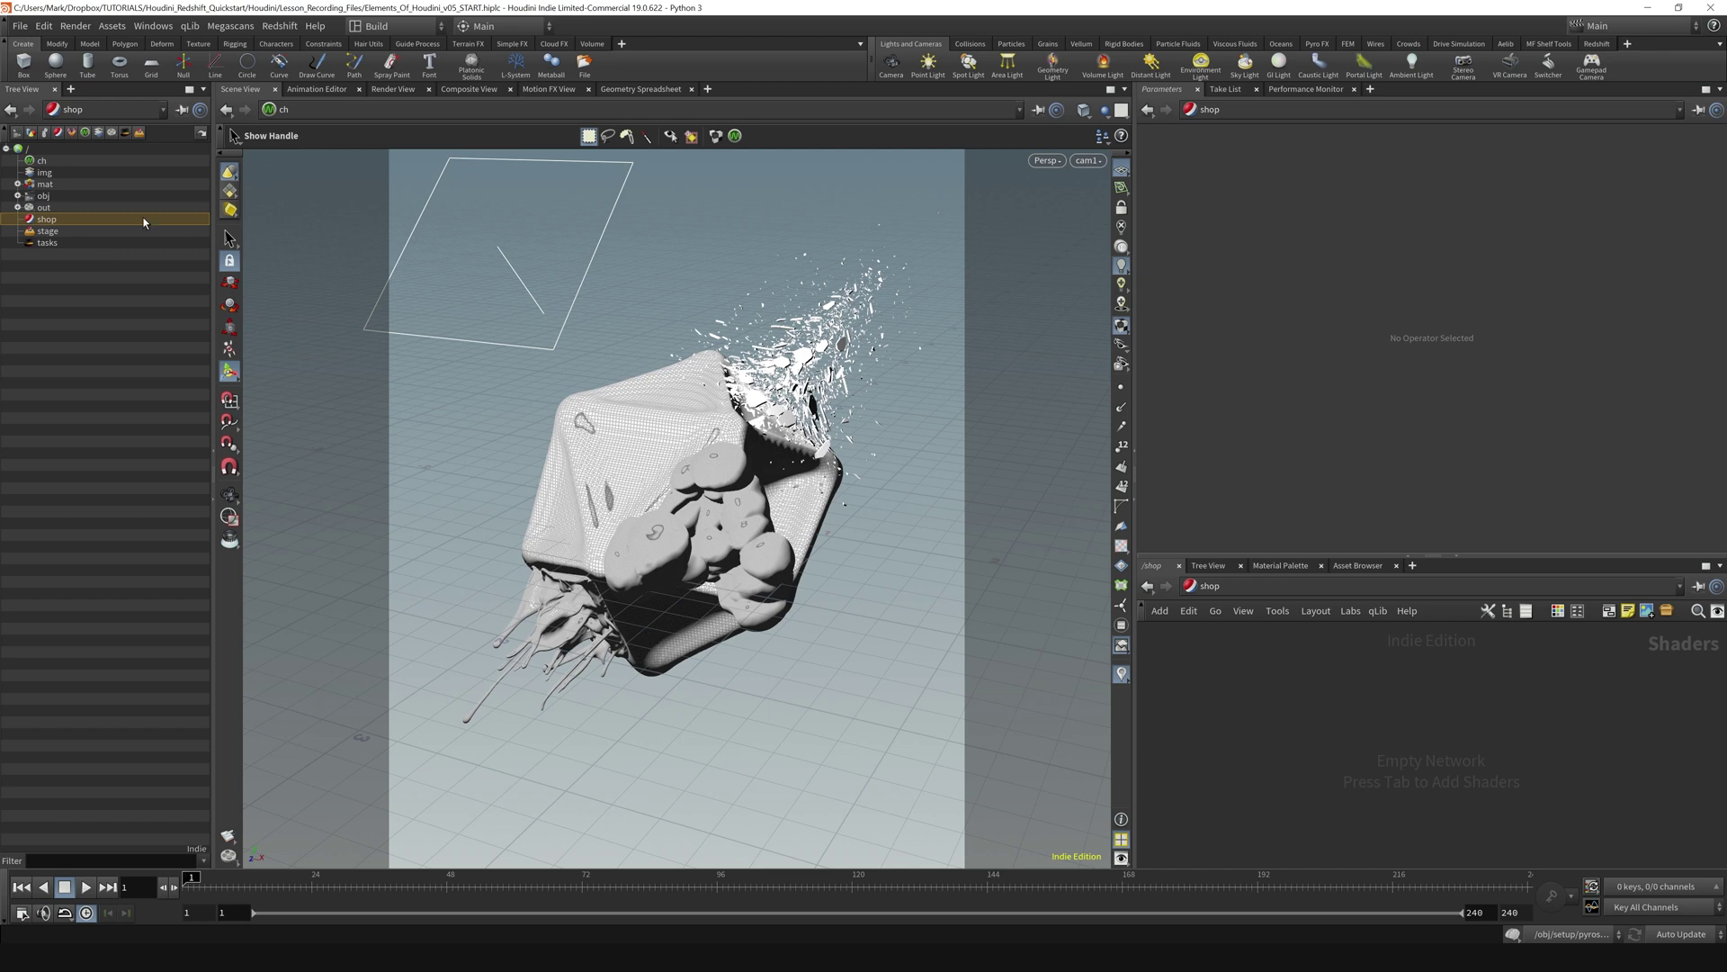
click(48, 231)
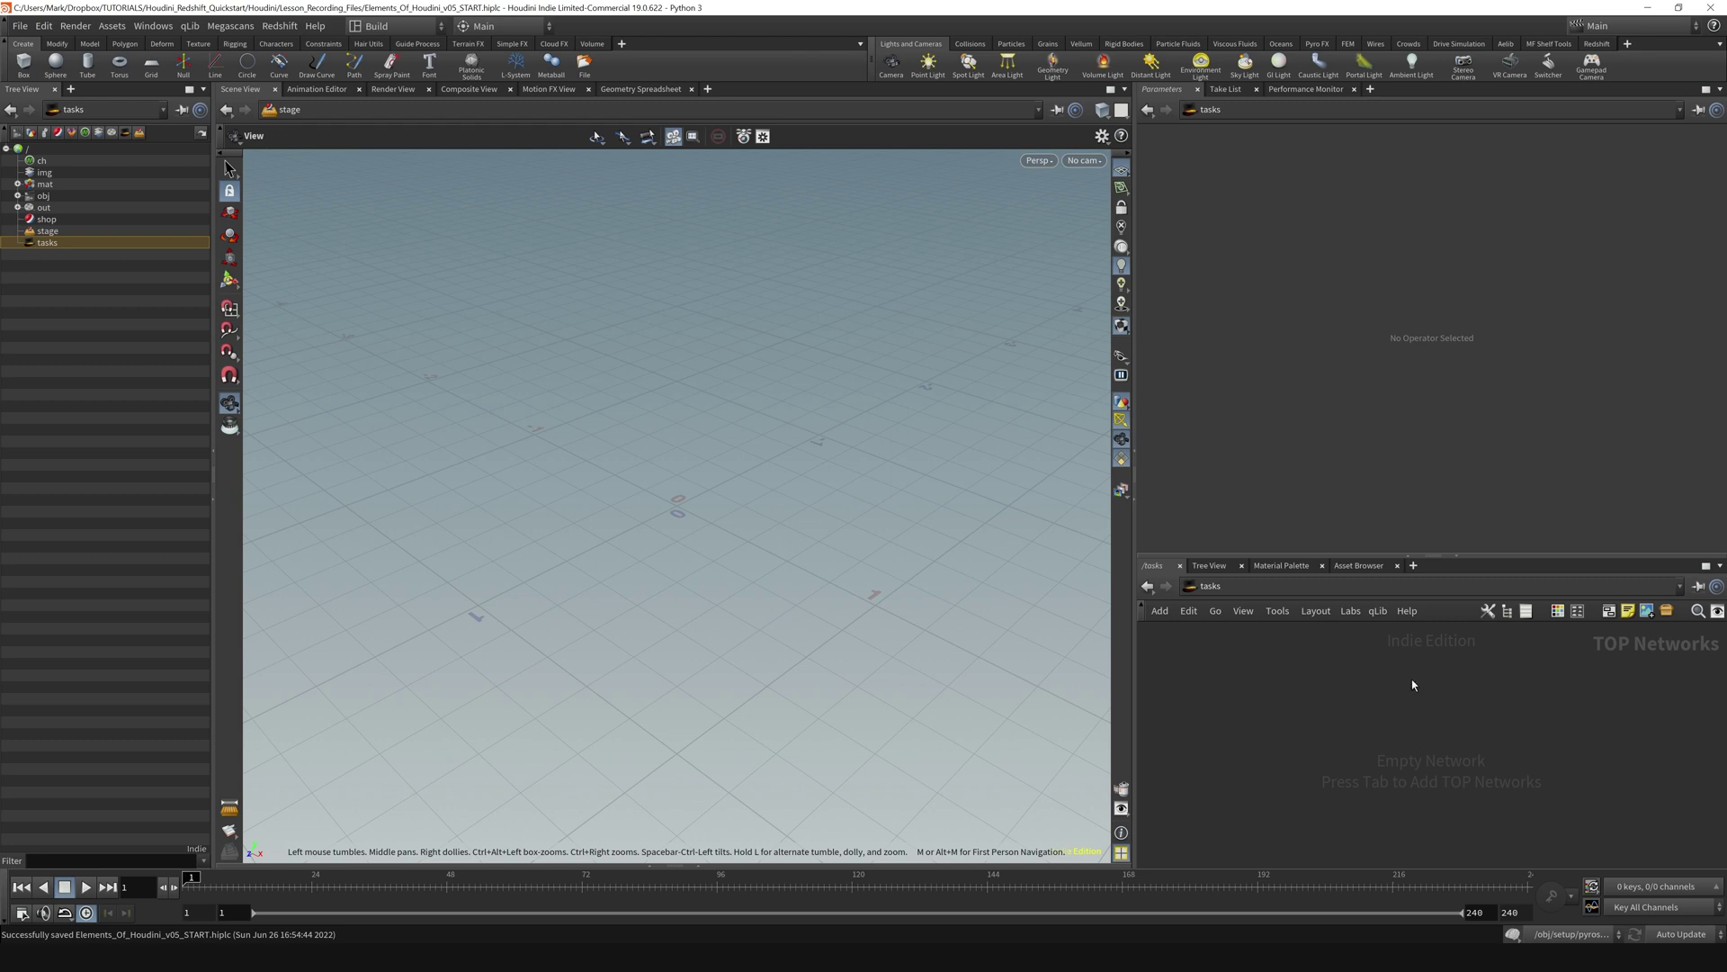
click(41, 207)
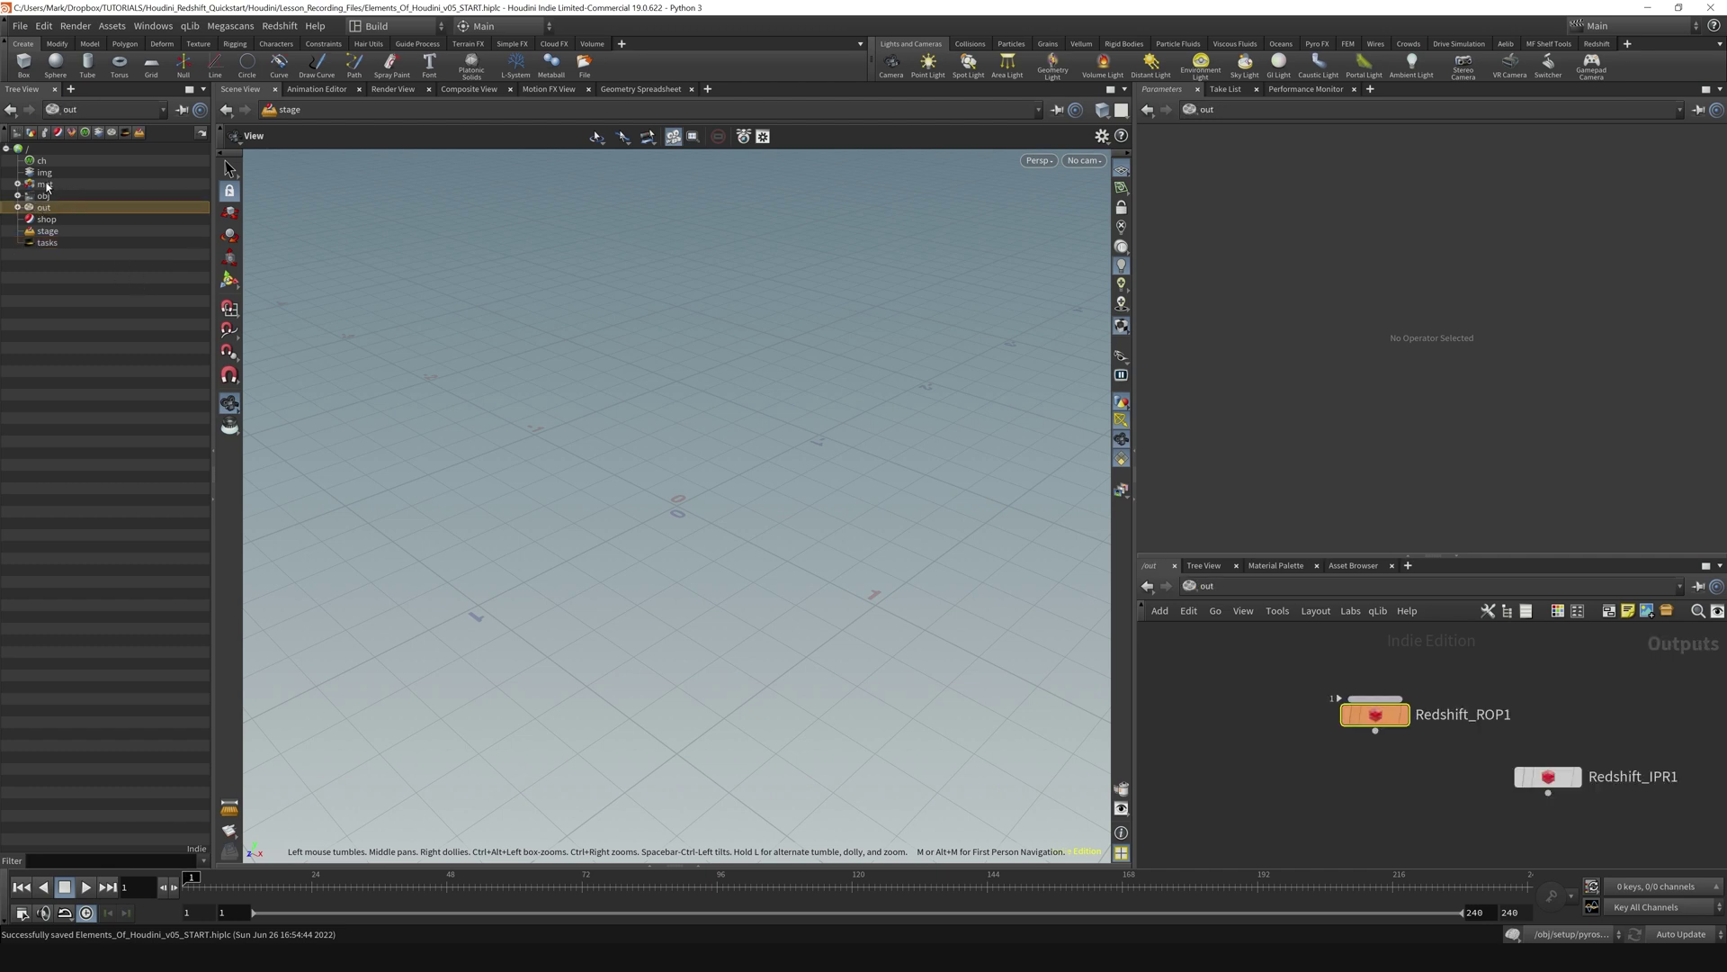
- Cycle twice through the mat, obj and out networks, ending on out
click(53, 186)
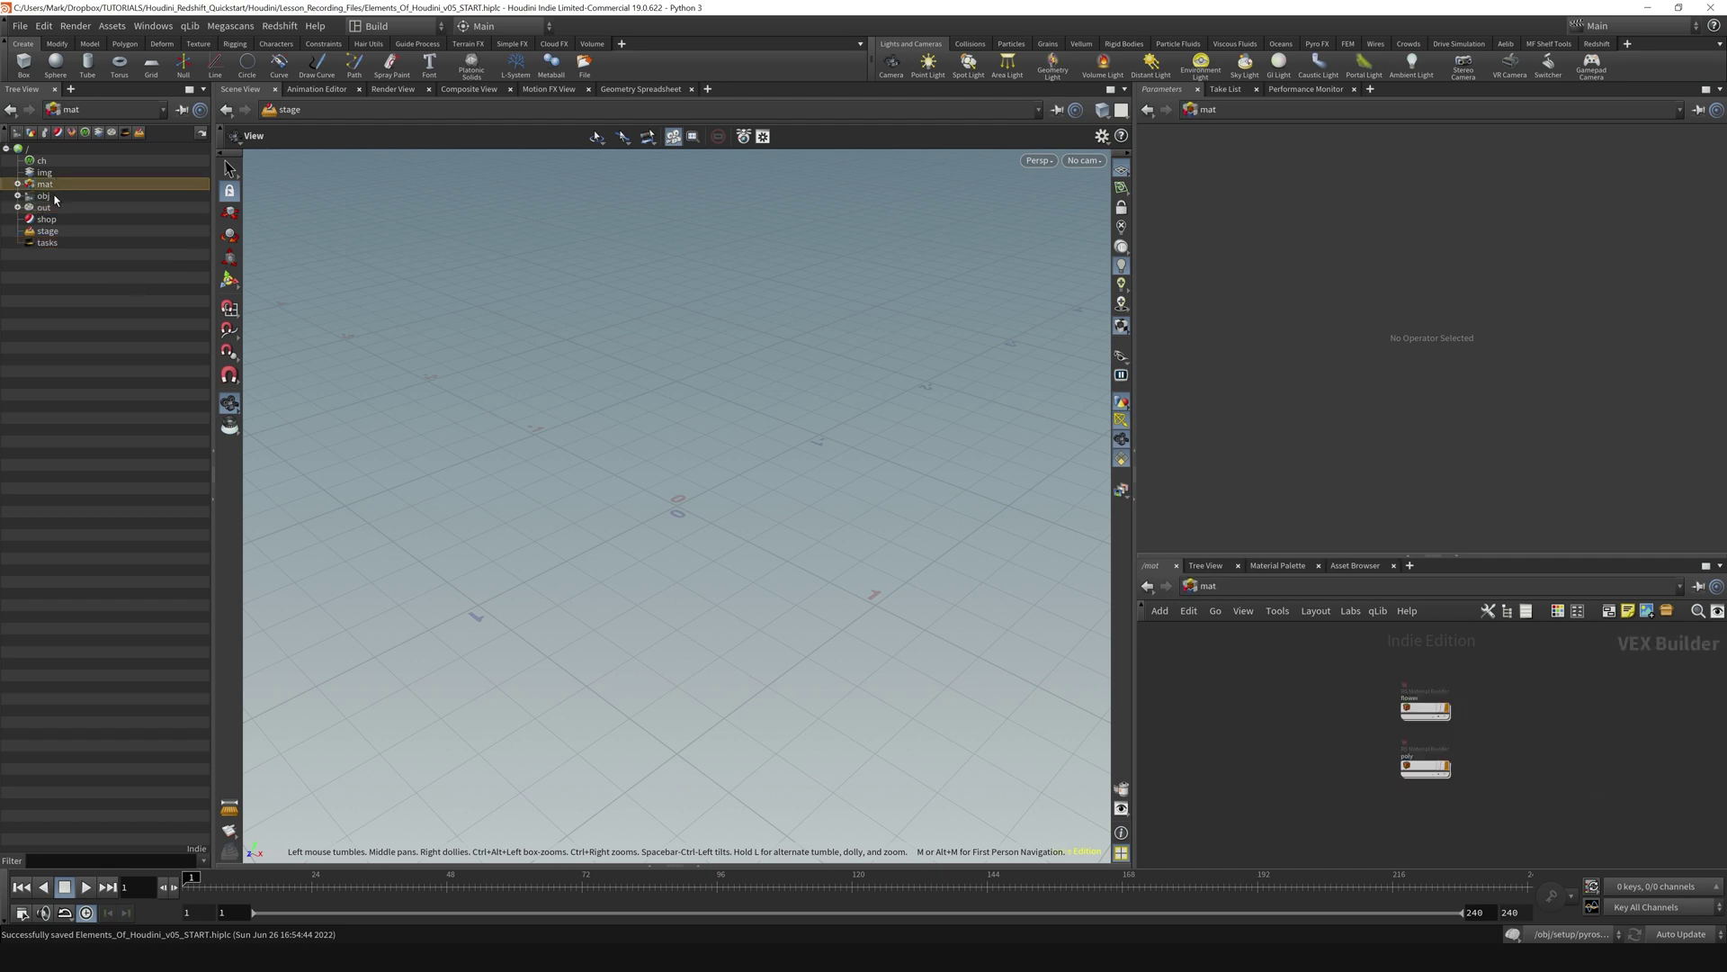
click(52, 195)
click(50, 207)
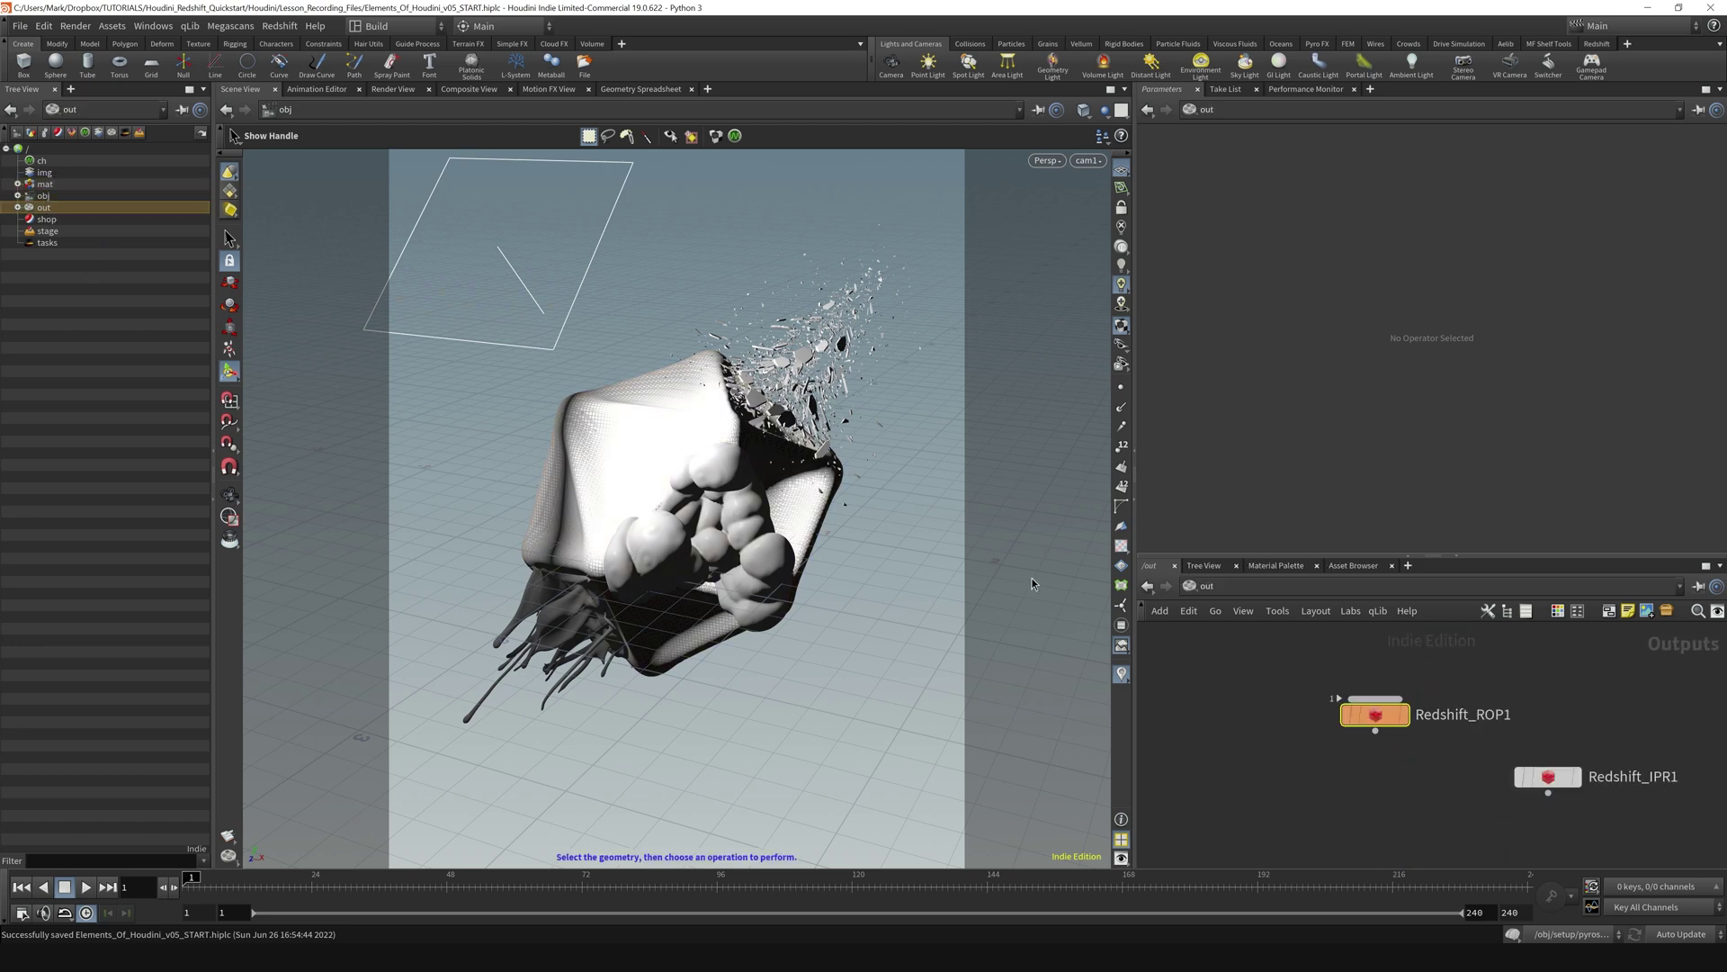
click(44, 184)
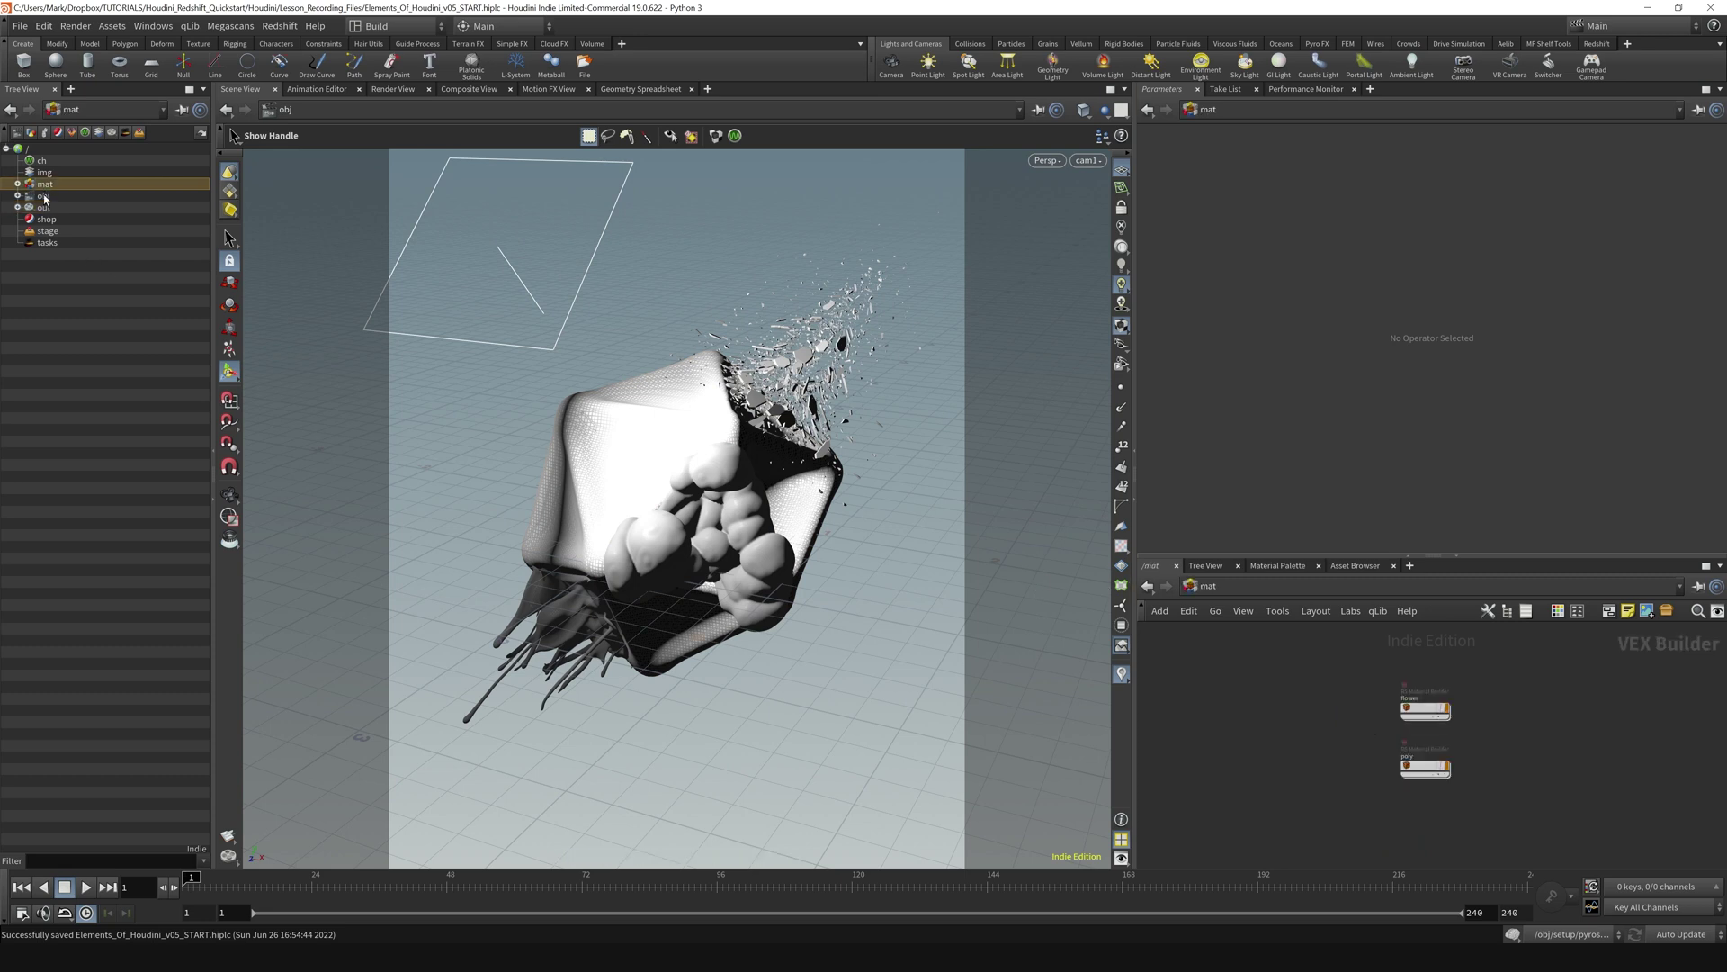
click(44, 196)
click(43, 208)
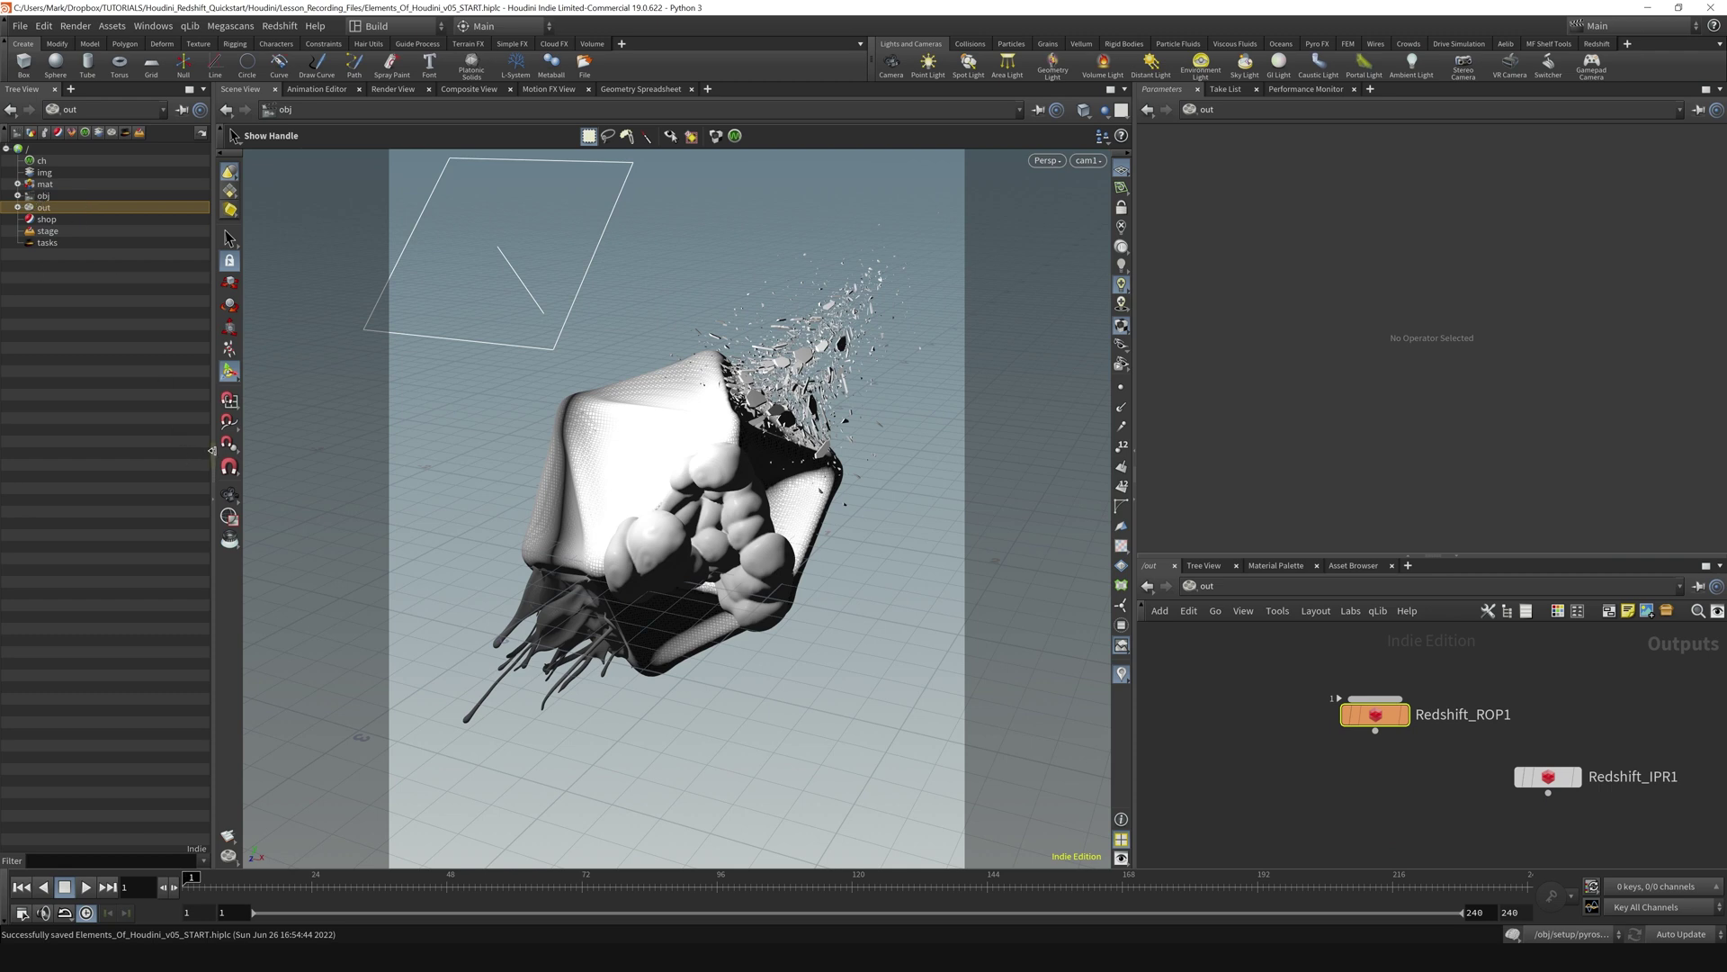
- Close the standalone Tree View, show the network editor's tree sidebar, and make the editor taller
click(215, 449)
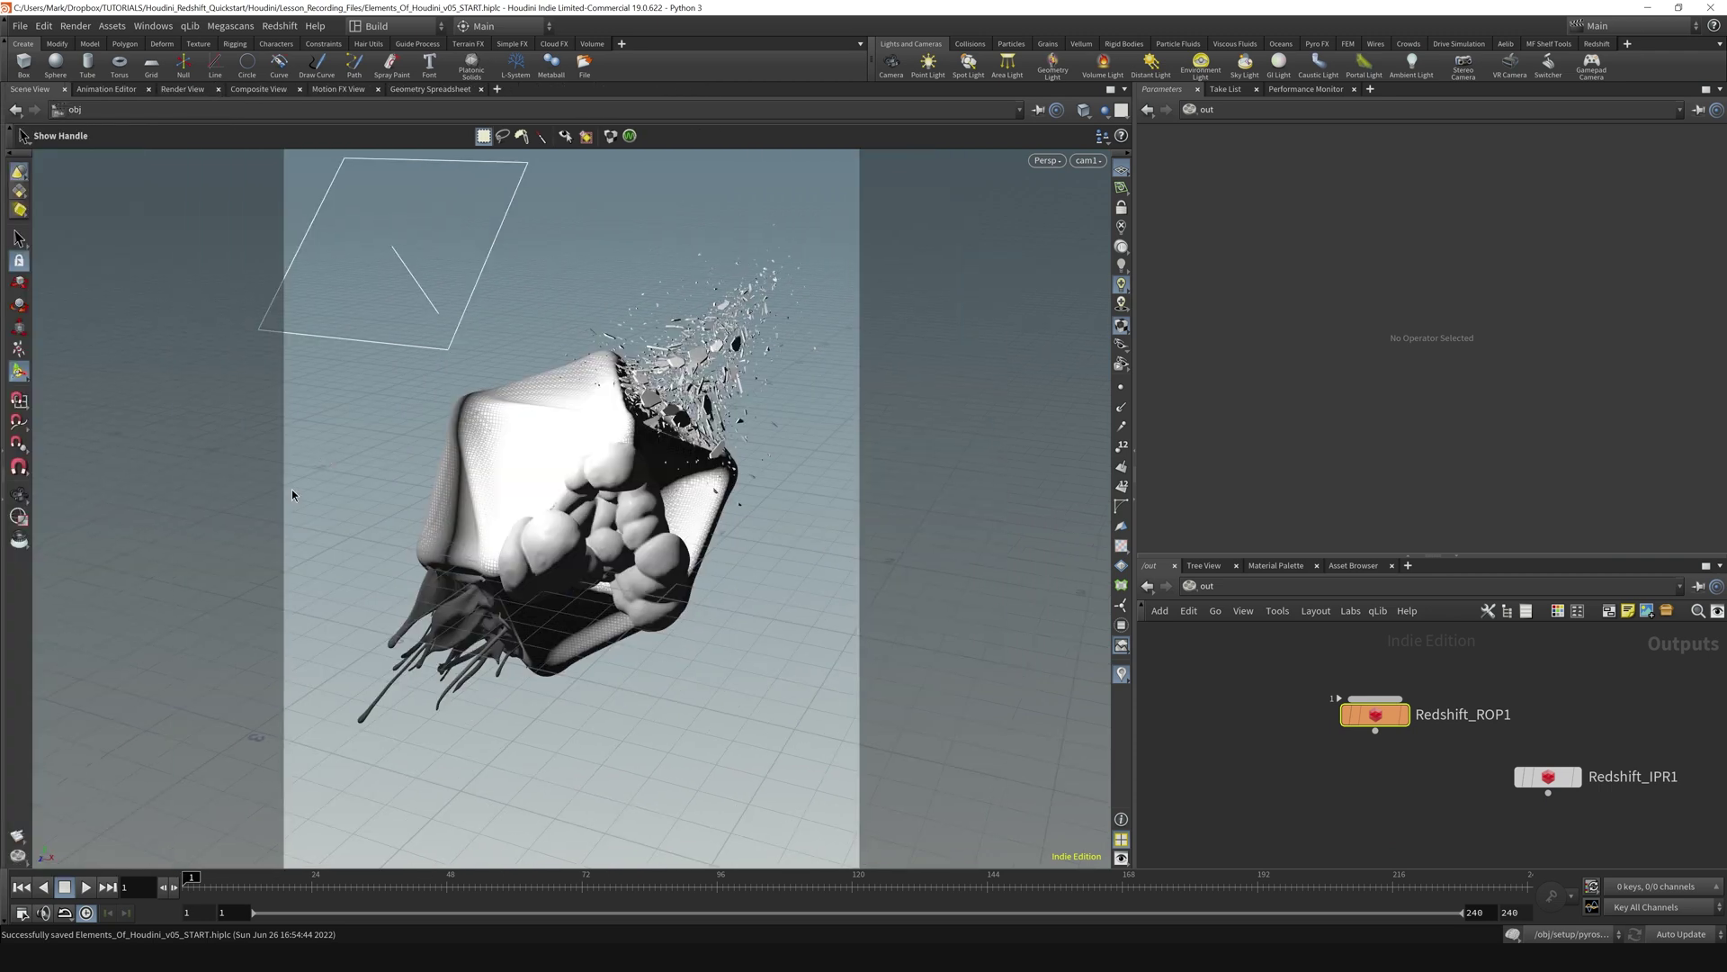
click(1507, 611)
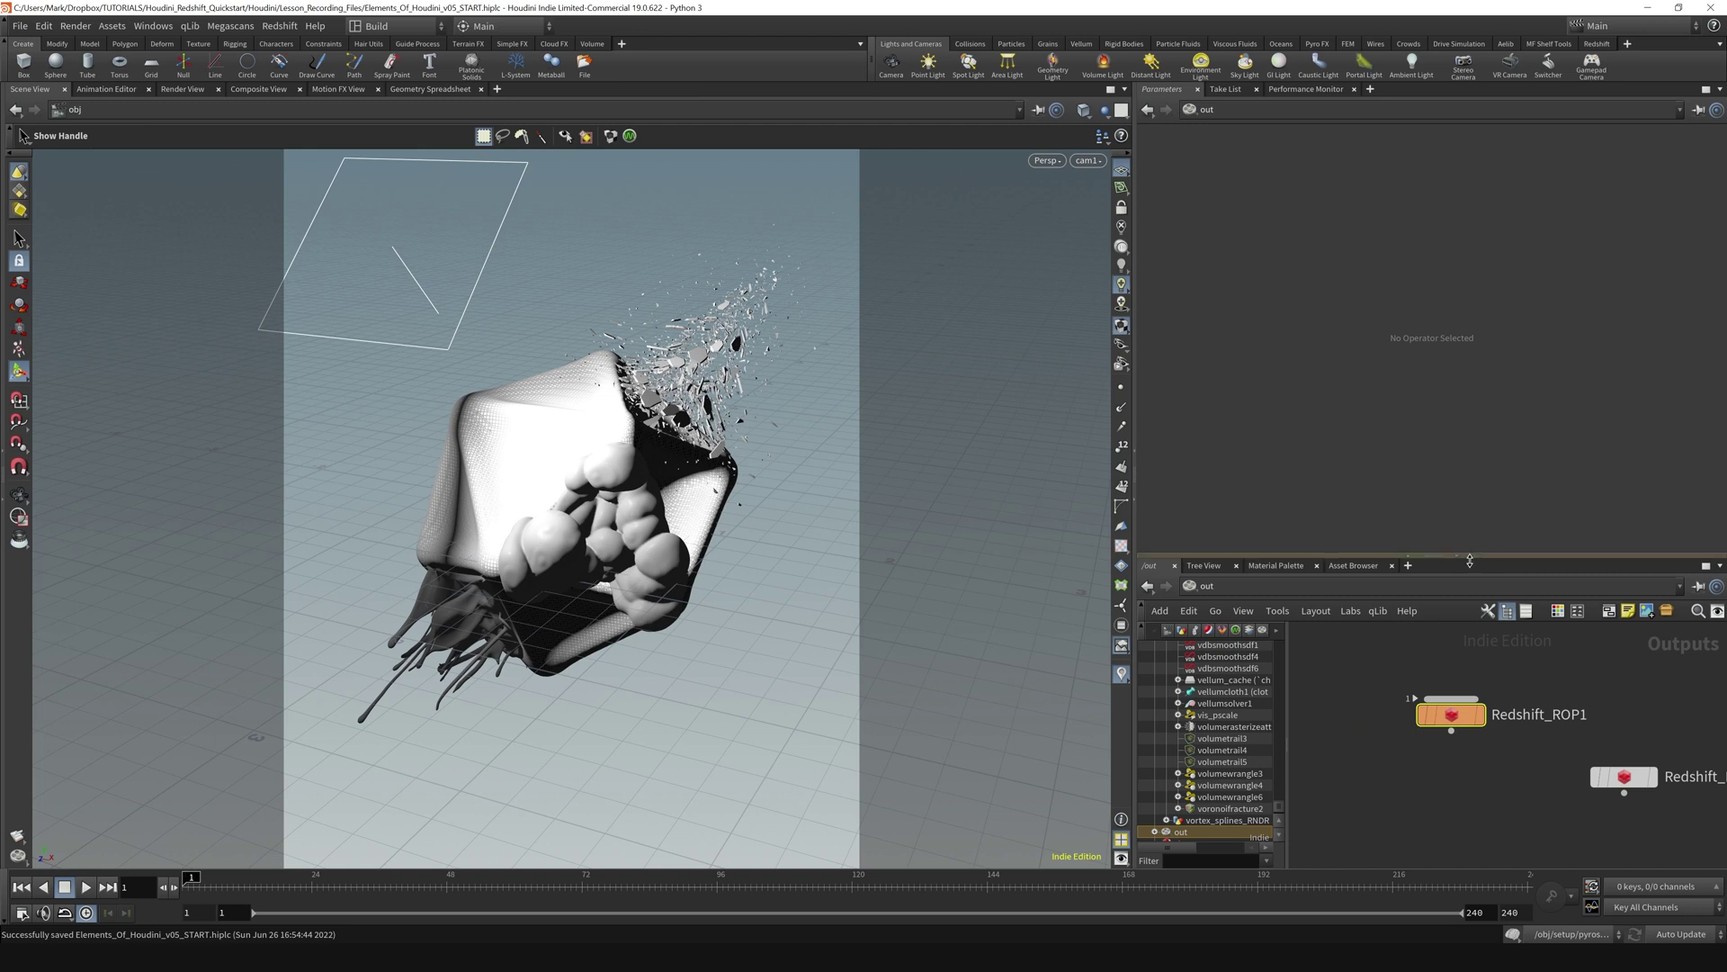
drag(1472, 555, 1472, 483)
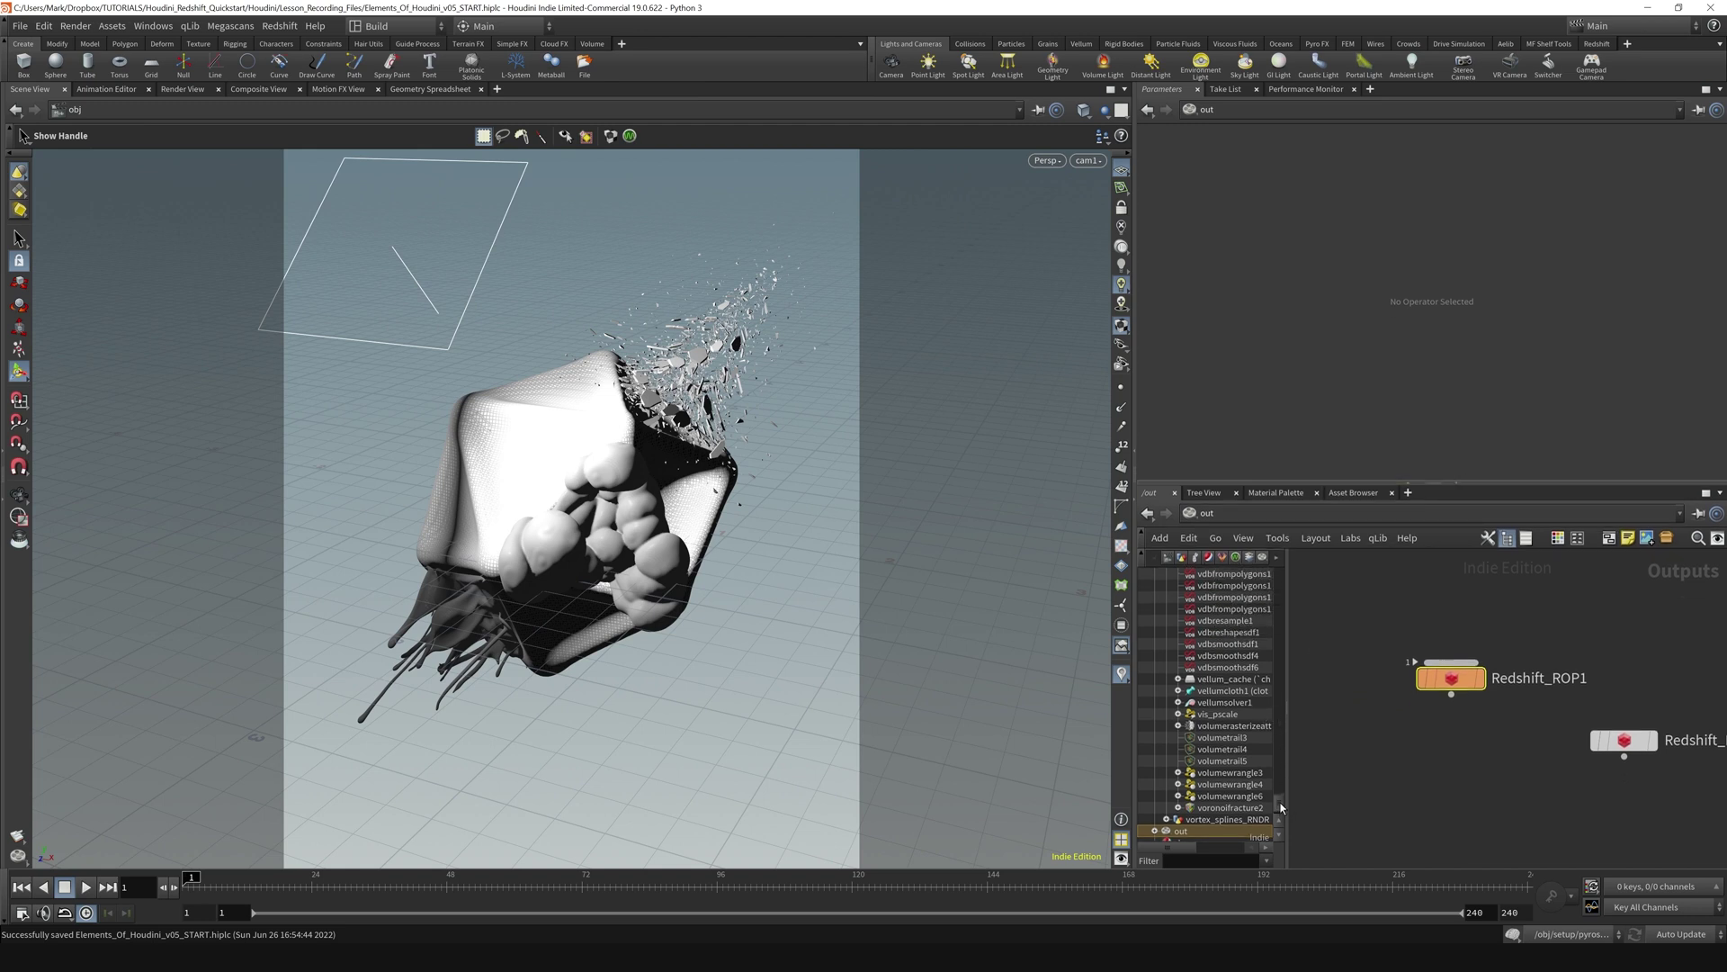
drag(1282, 807, 1295, 590)
- Collapse the setup and poly_RNDR hierarchy entries and open the poly material under mat
click(1168, 736)
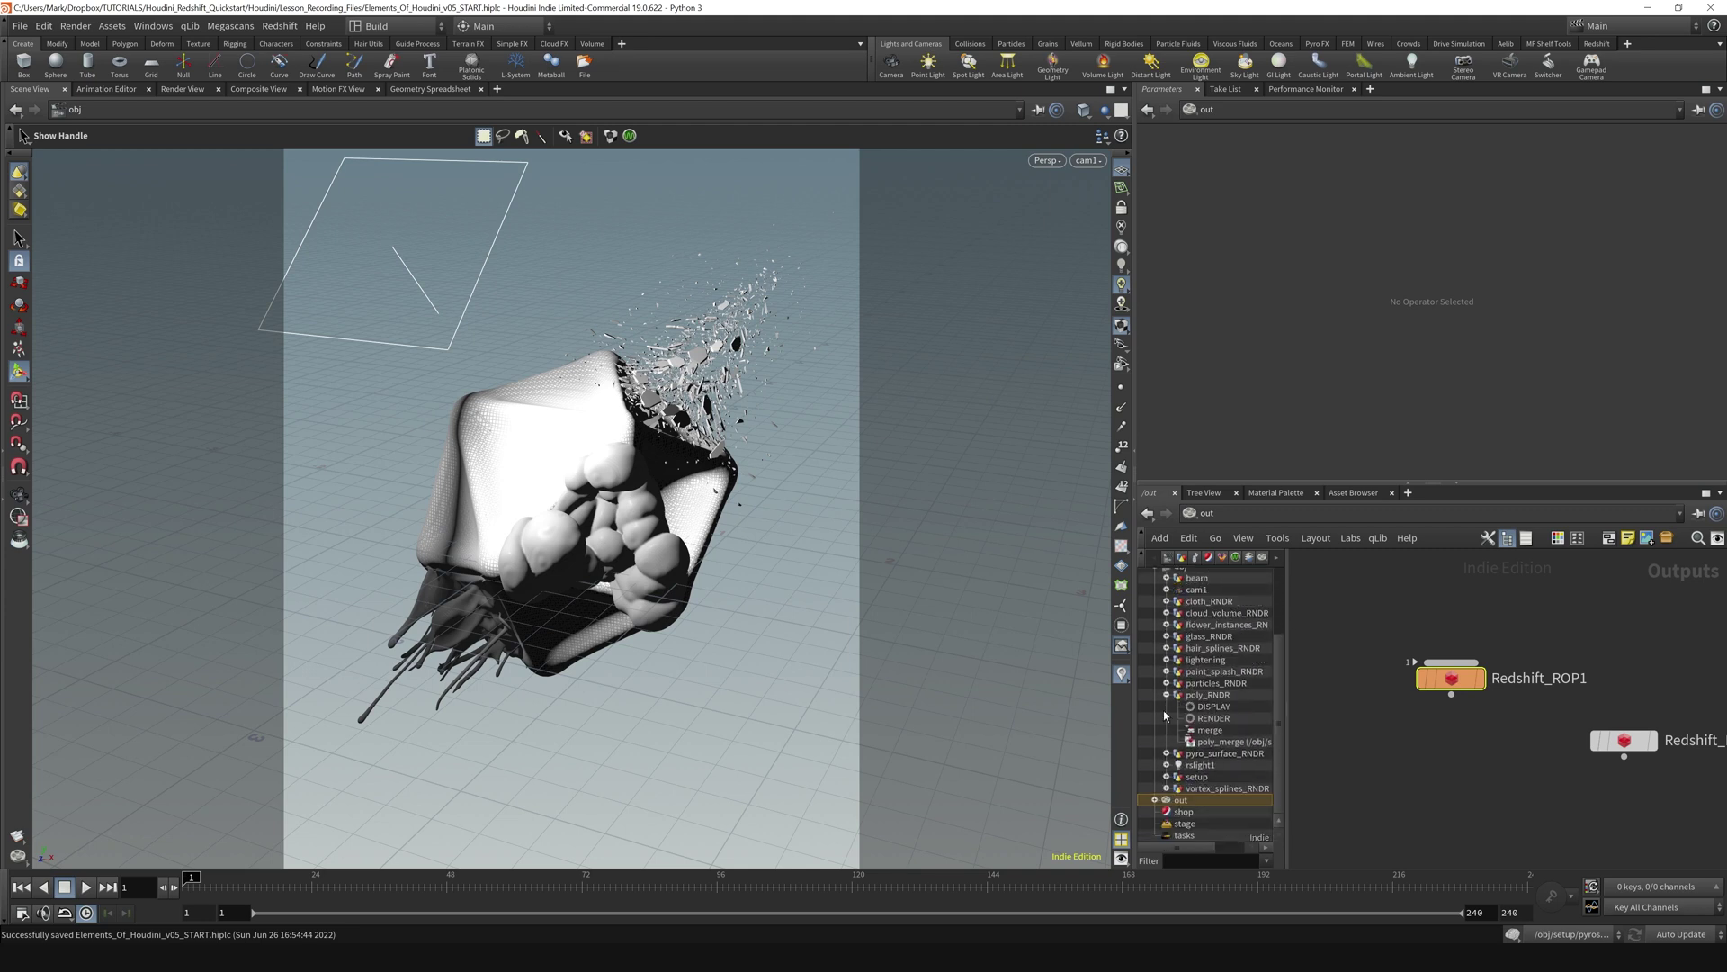
click(1167, 694)
scroll(1256, 687, up, 2)
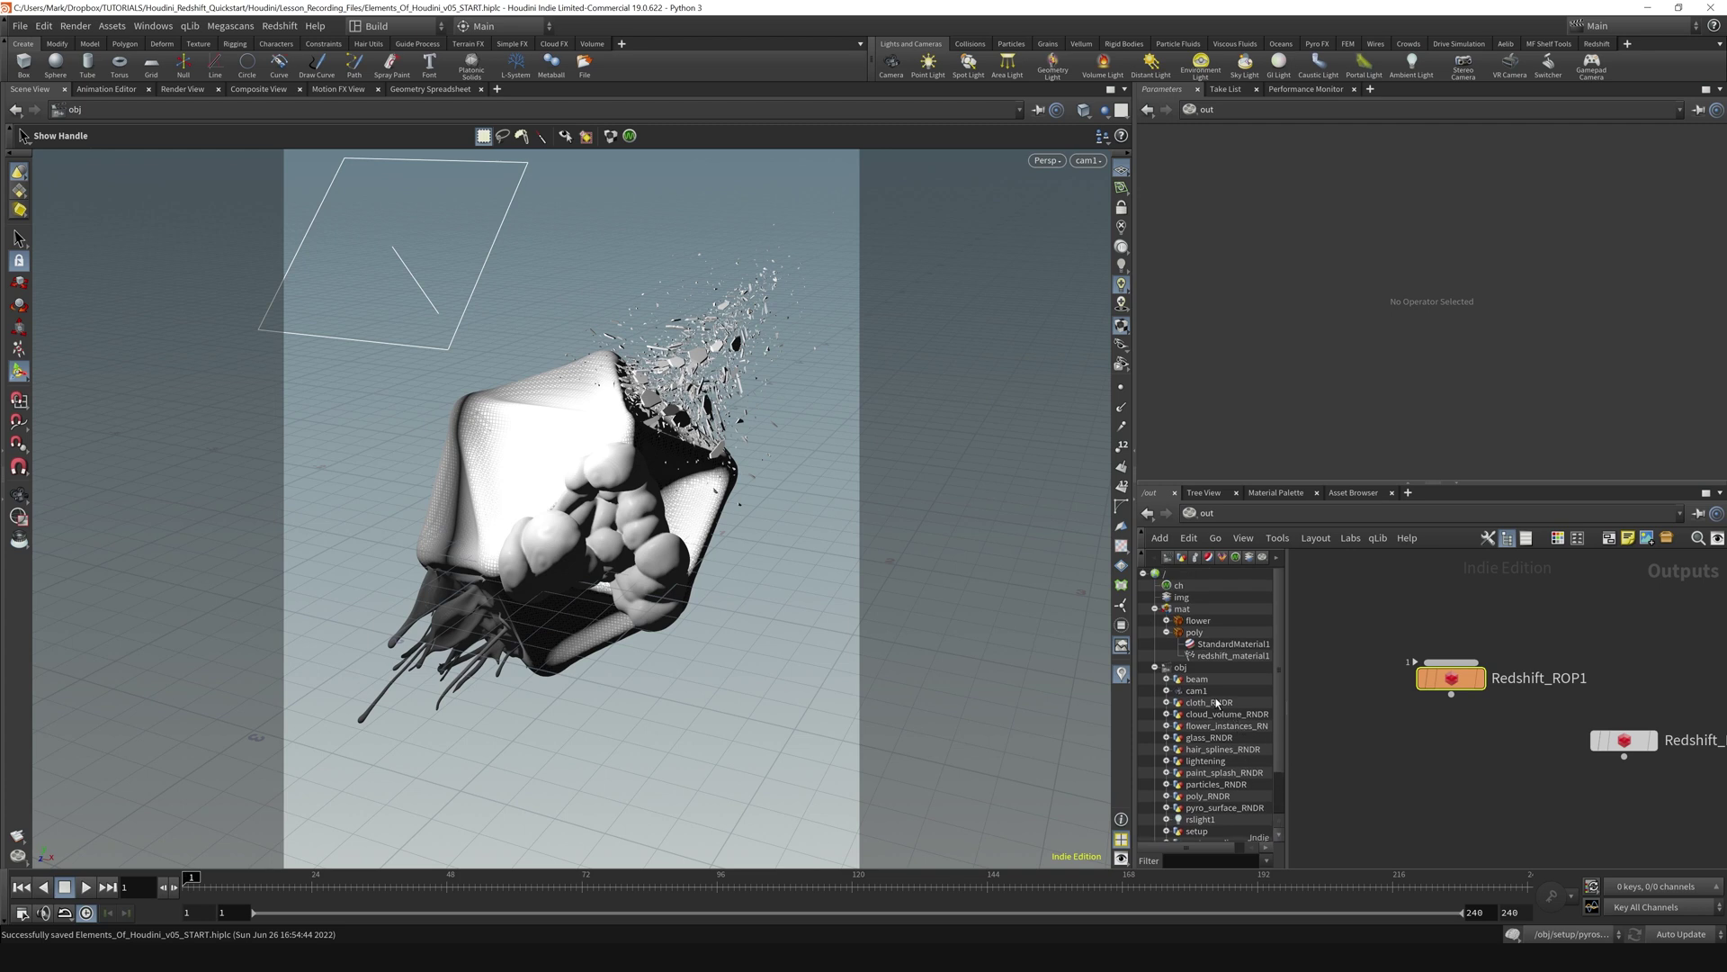
click(1194, 631)
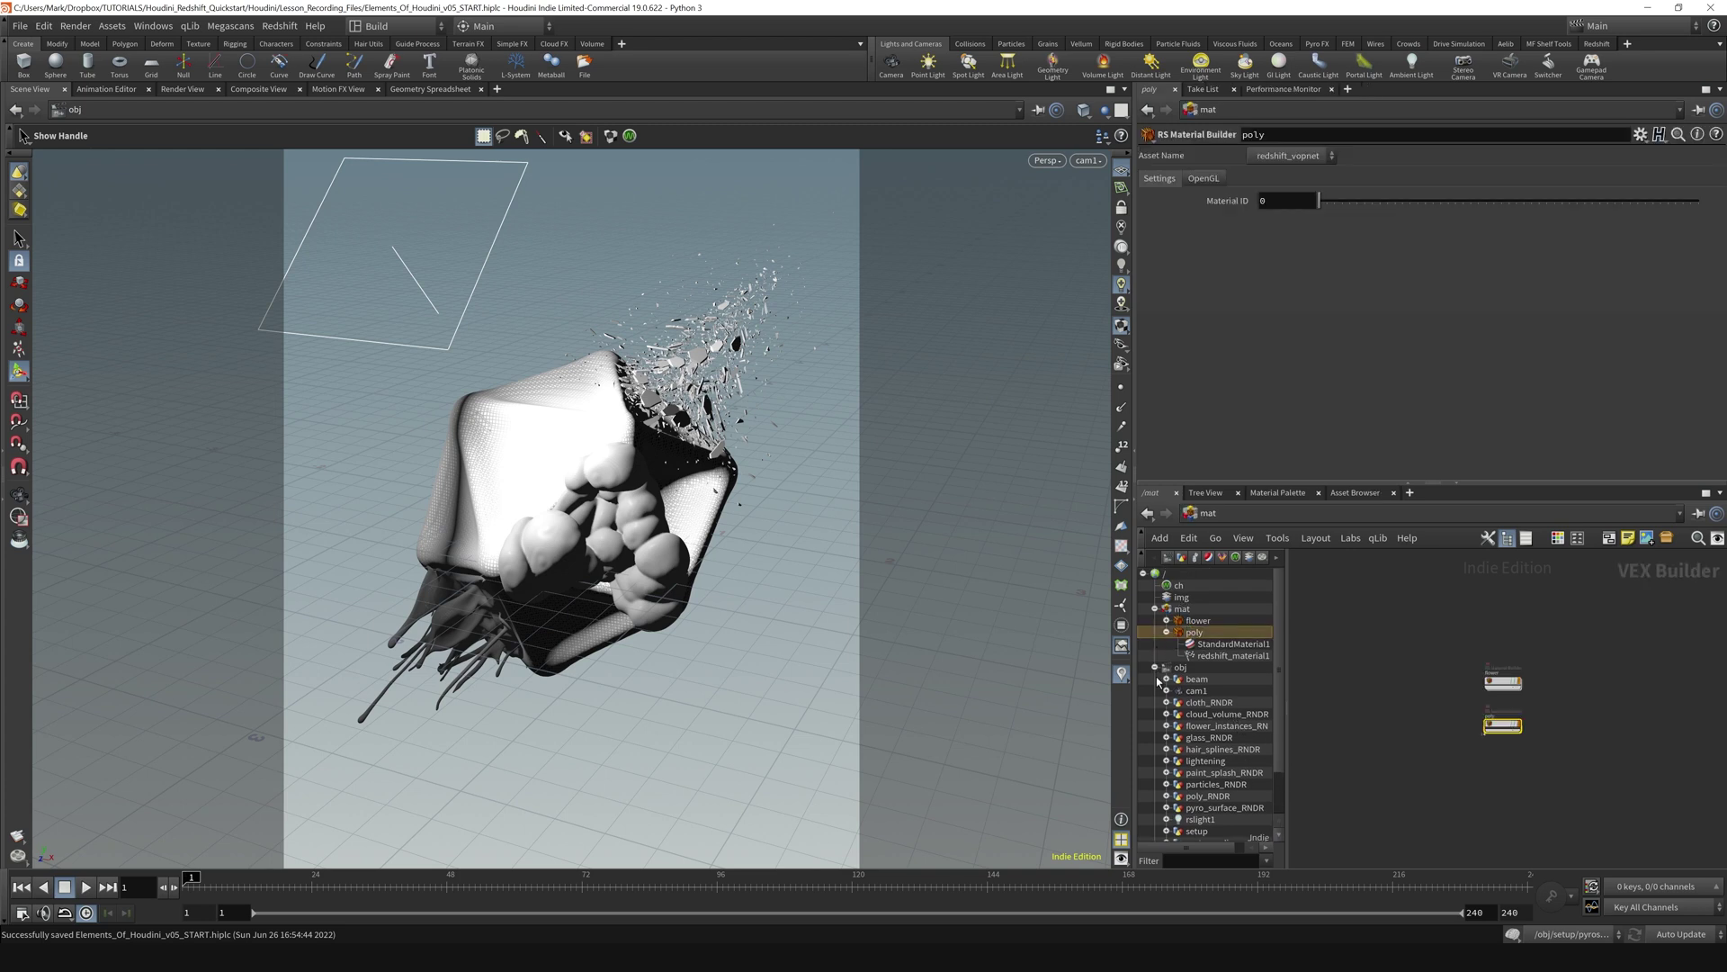
scroll(1188, 686, down, 2)
drag(1215, 484, 1215, 435)
click(1167, 577)
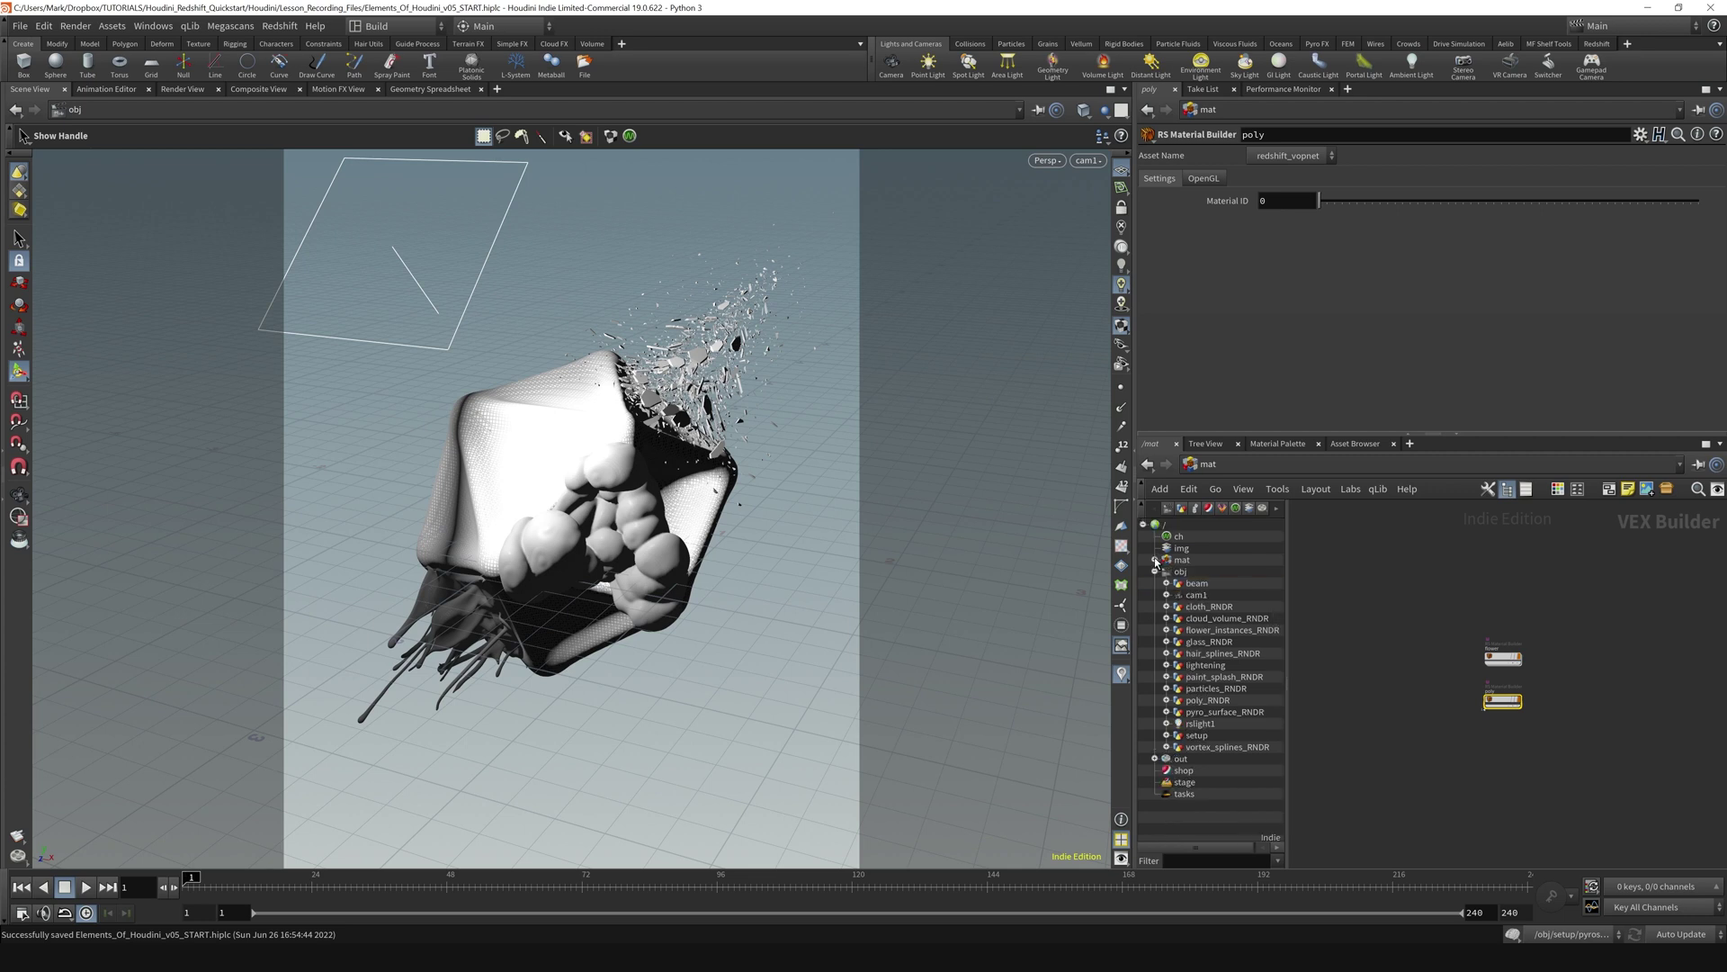
- Use the path bar's Other Networks list to go to obj, then on to out
click(1214, 466)
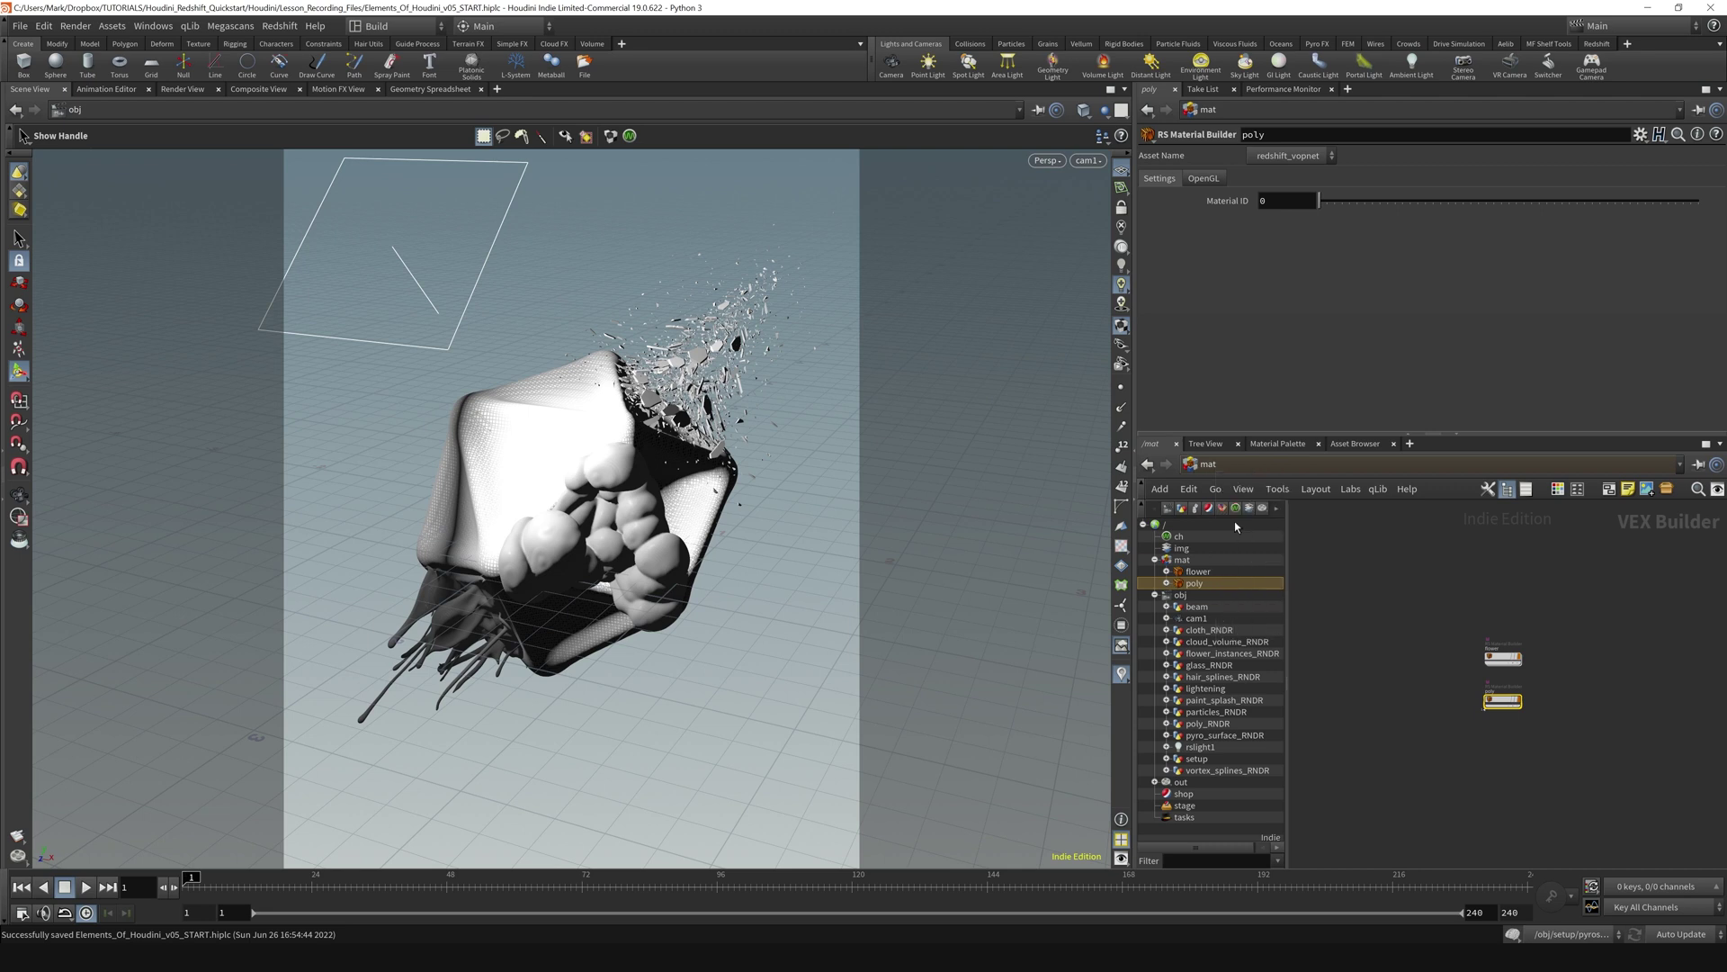
click(1241, 545)
click(1236, 467)
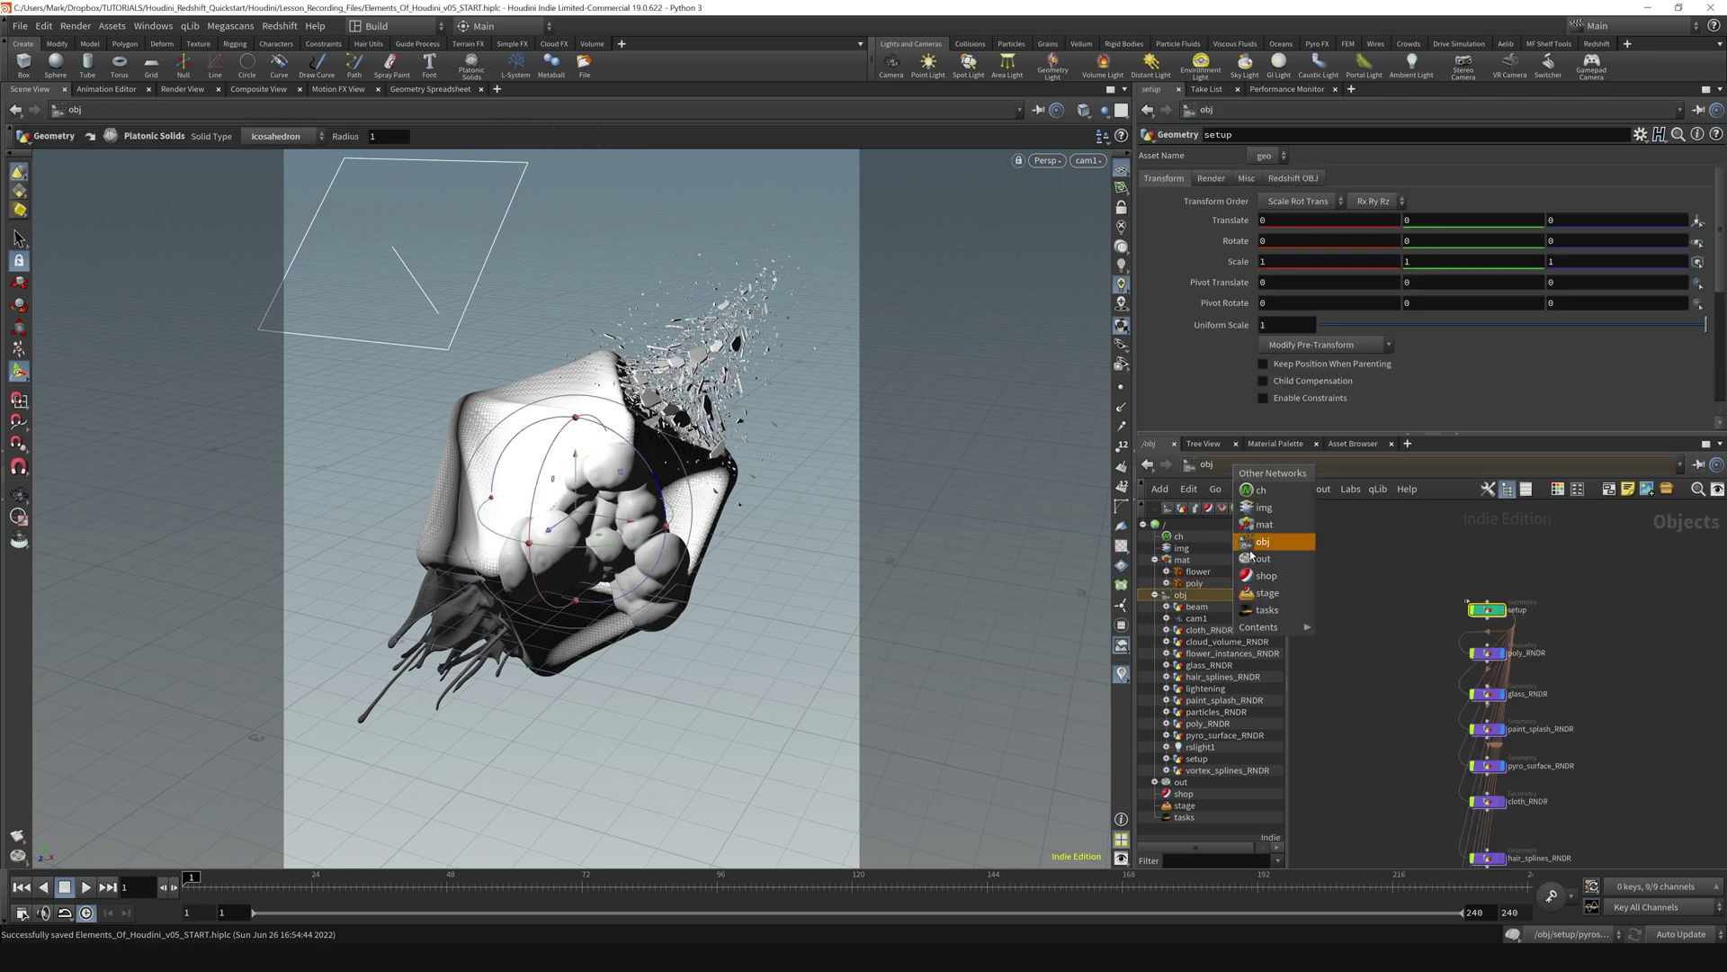
click(1283, 572)
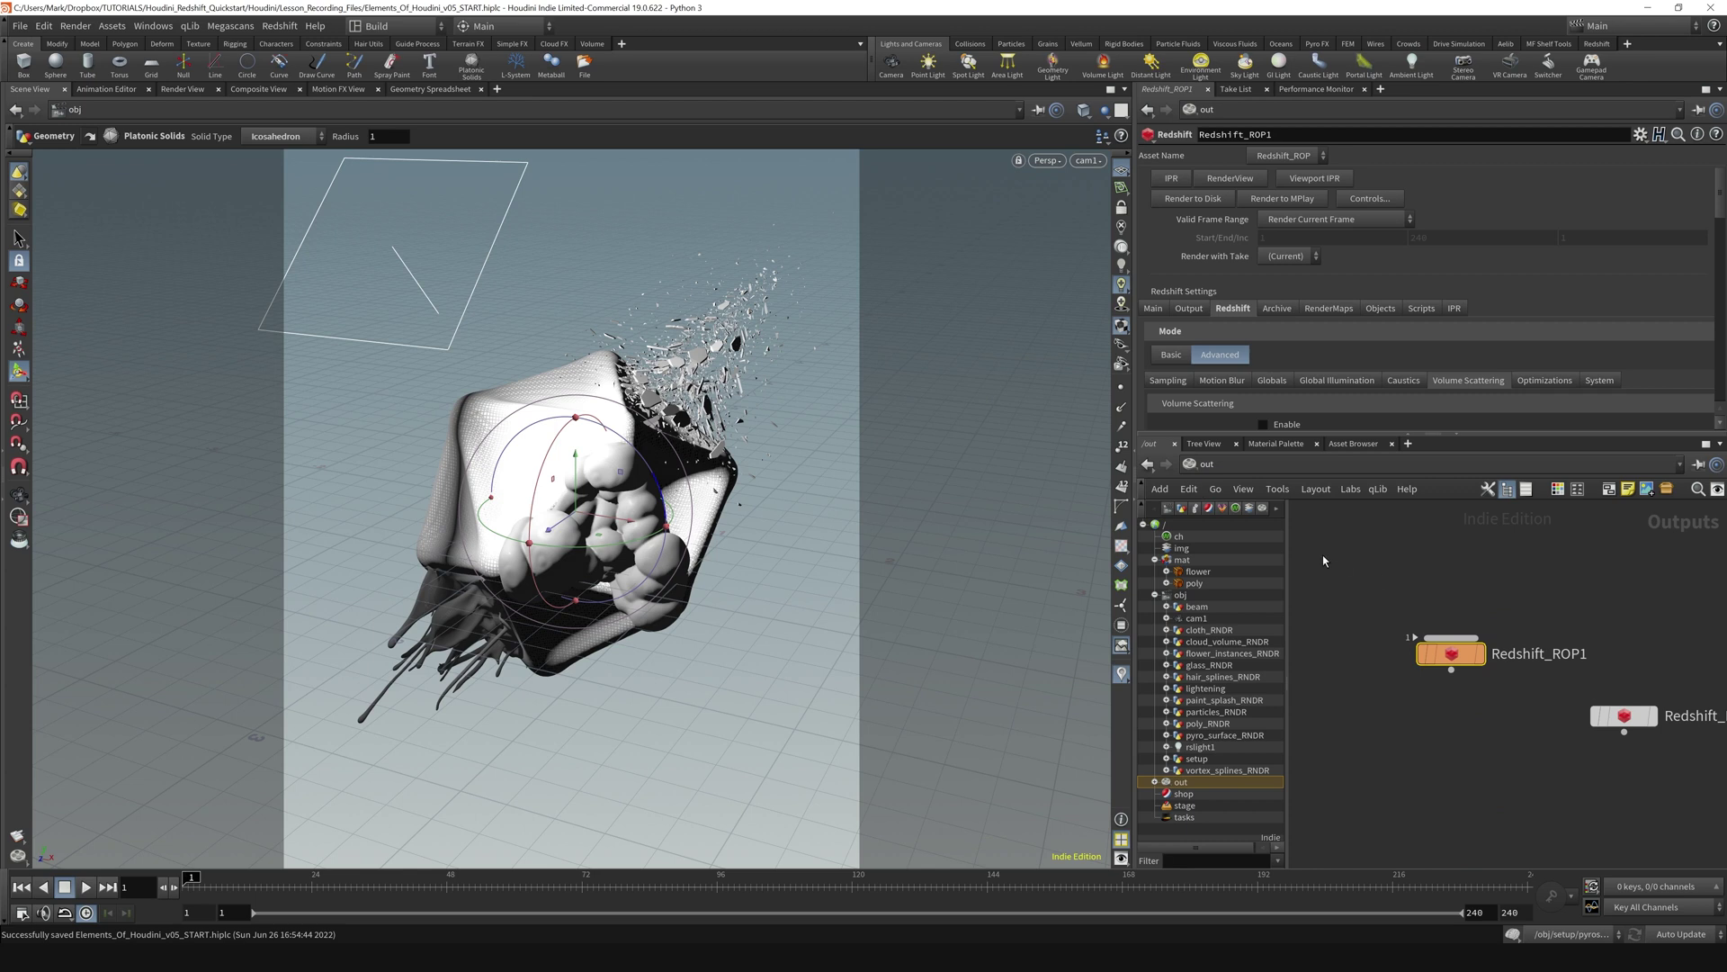
- Hide the tree sidebar, pan to reveal Redshift_IPR1, and jump to Objects via the N radial menu
click(1507, 495)
middle_drag(1584, 630, 1462, 635)
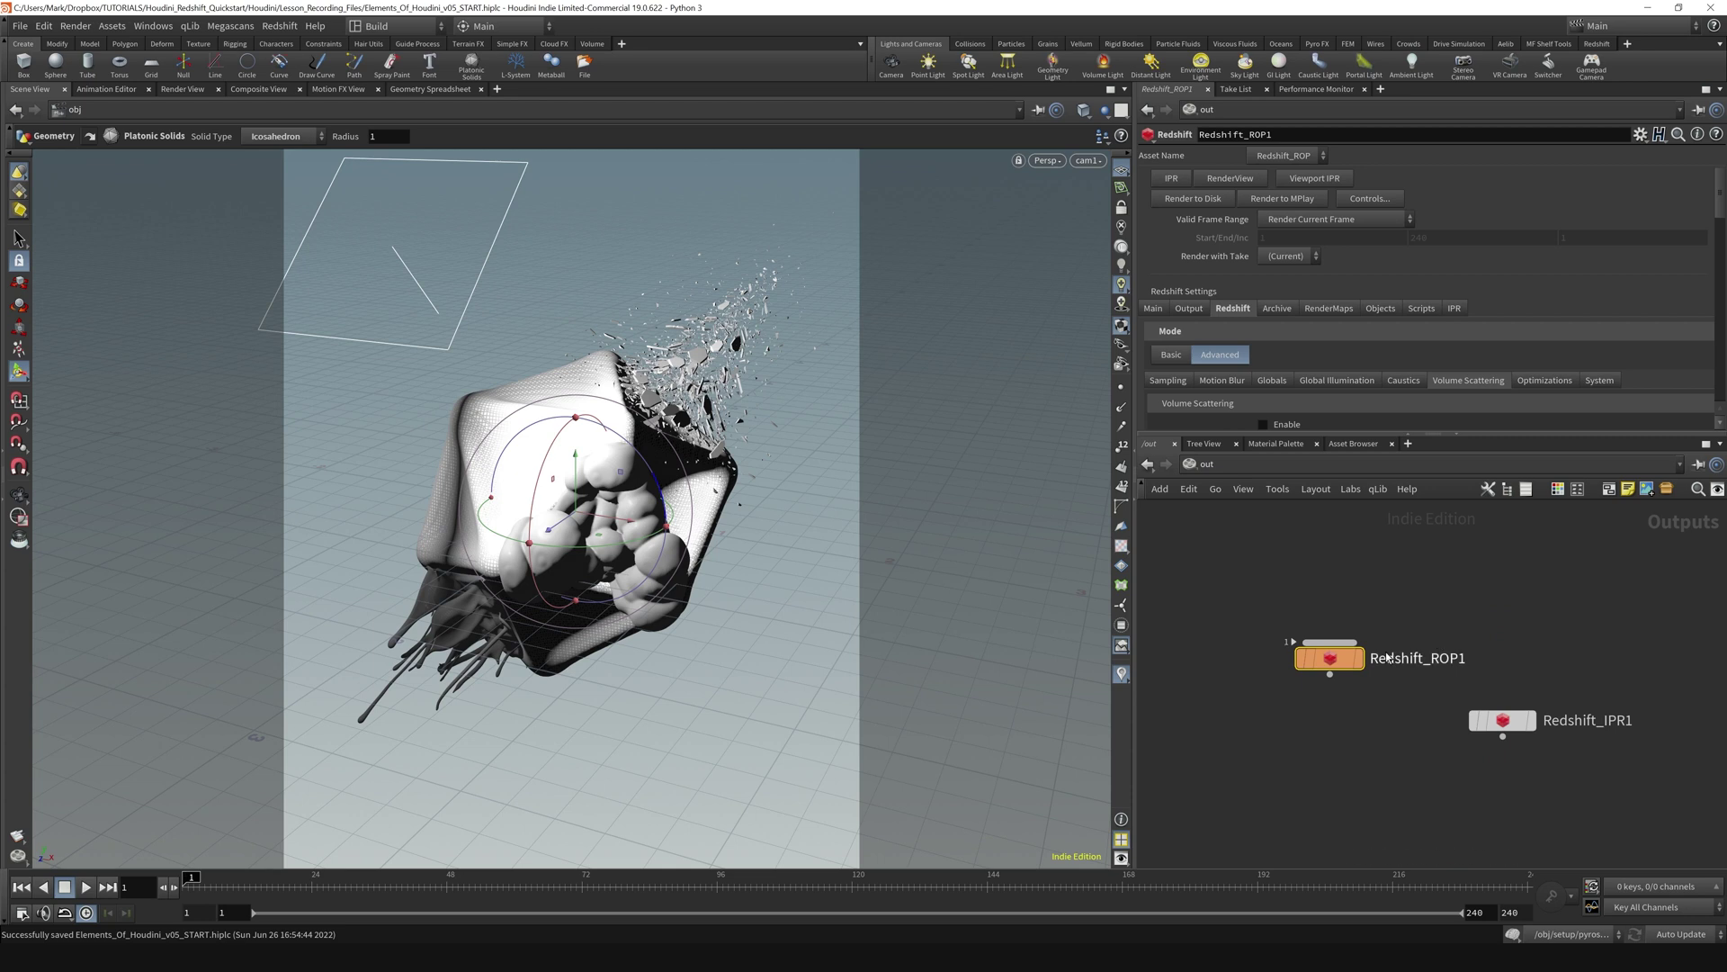
key(n)
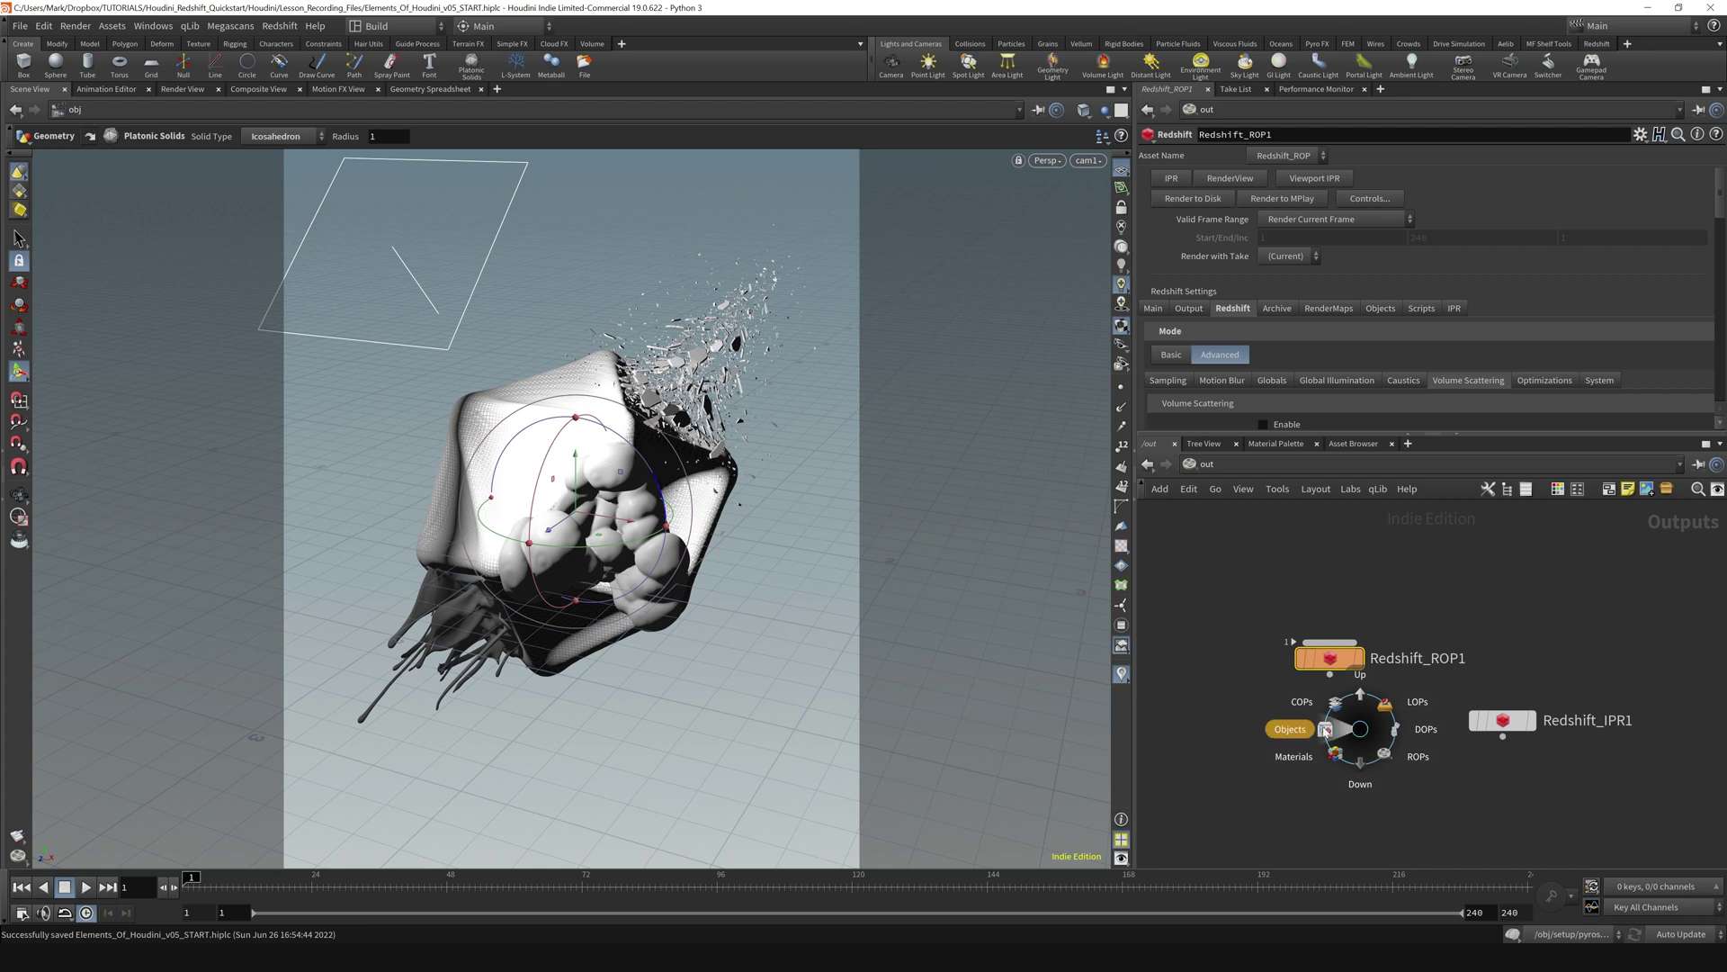
click(1325, 731)
- Use the N radial menu to jump to Materials, then back to ROPs
key(n)
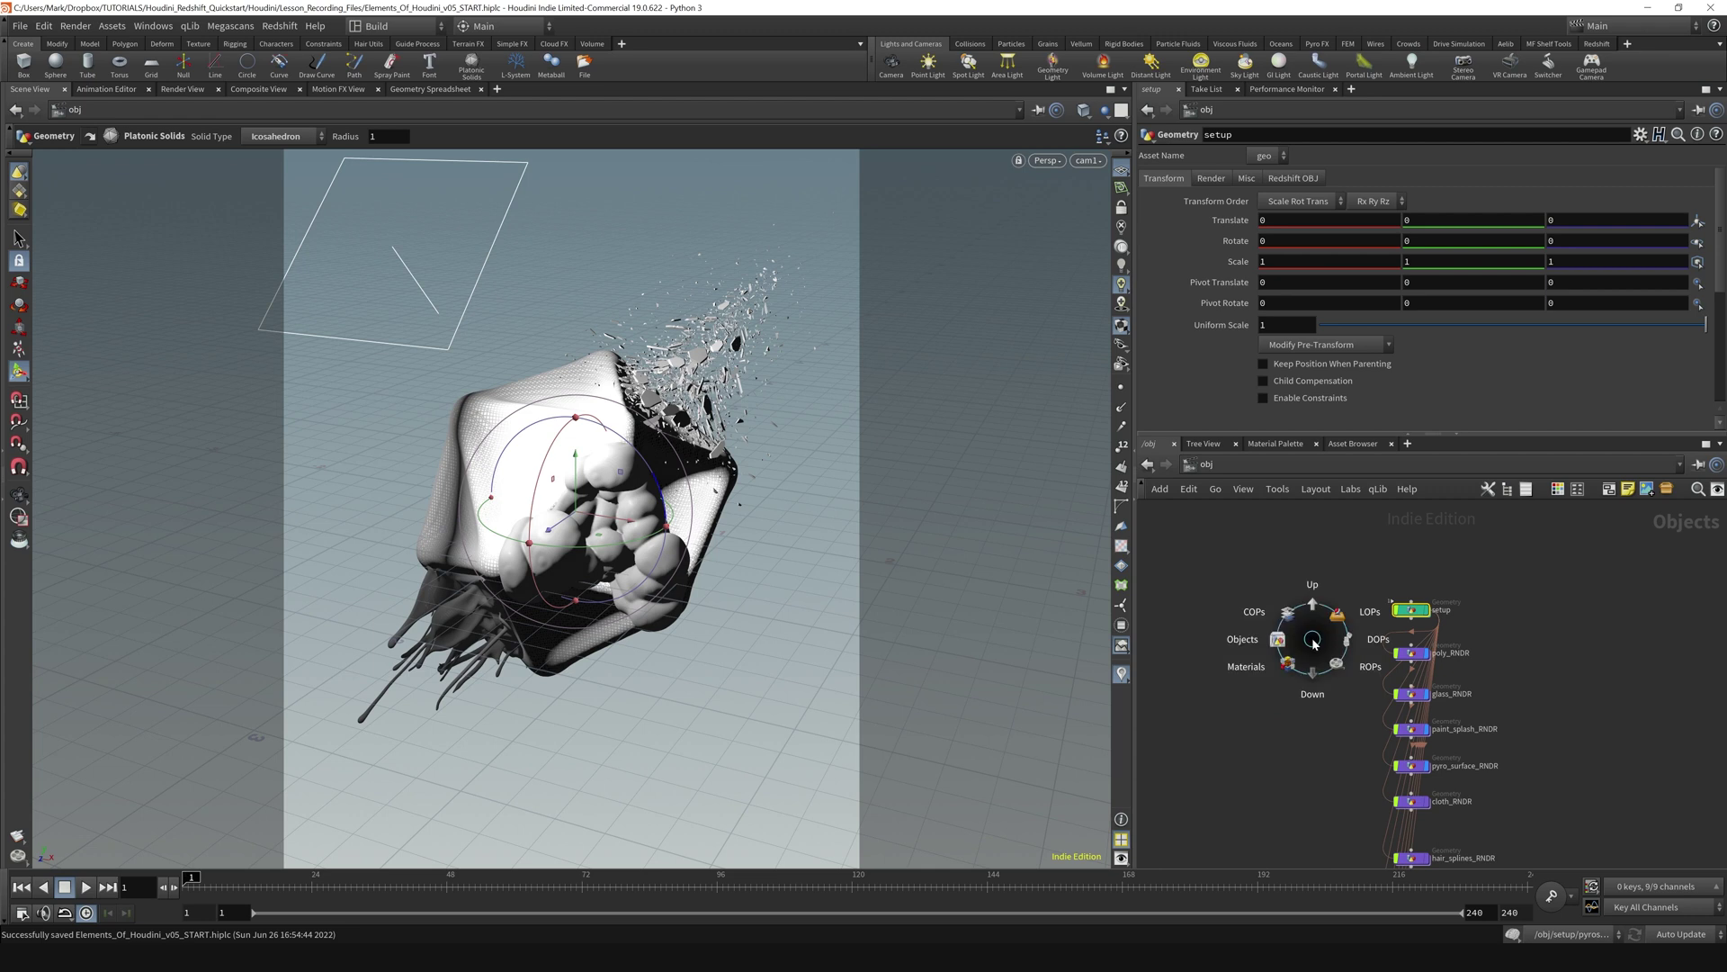
click(1284, 674)
key(n)
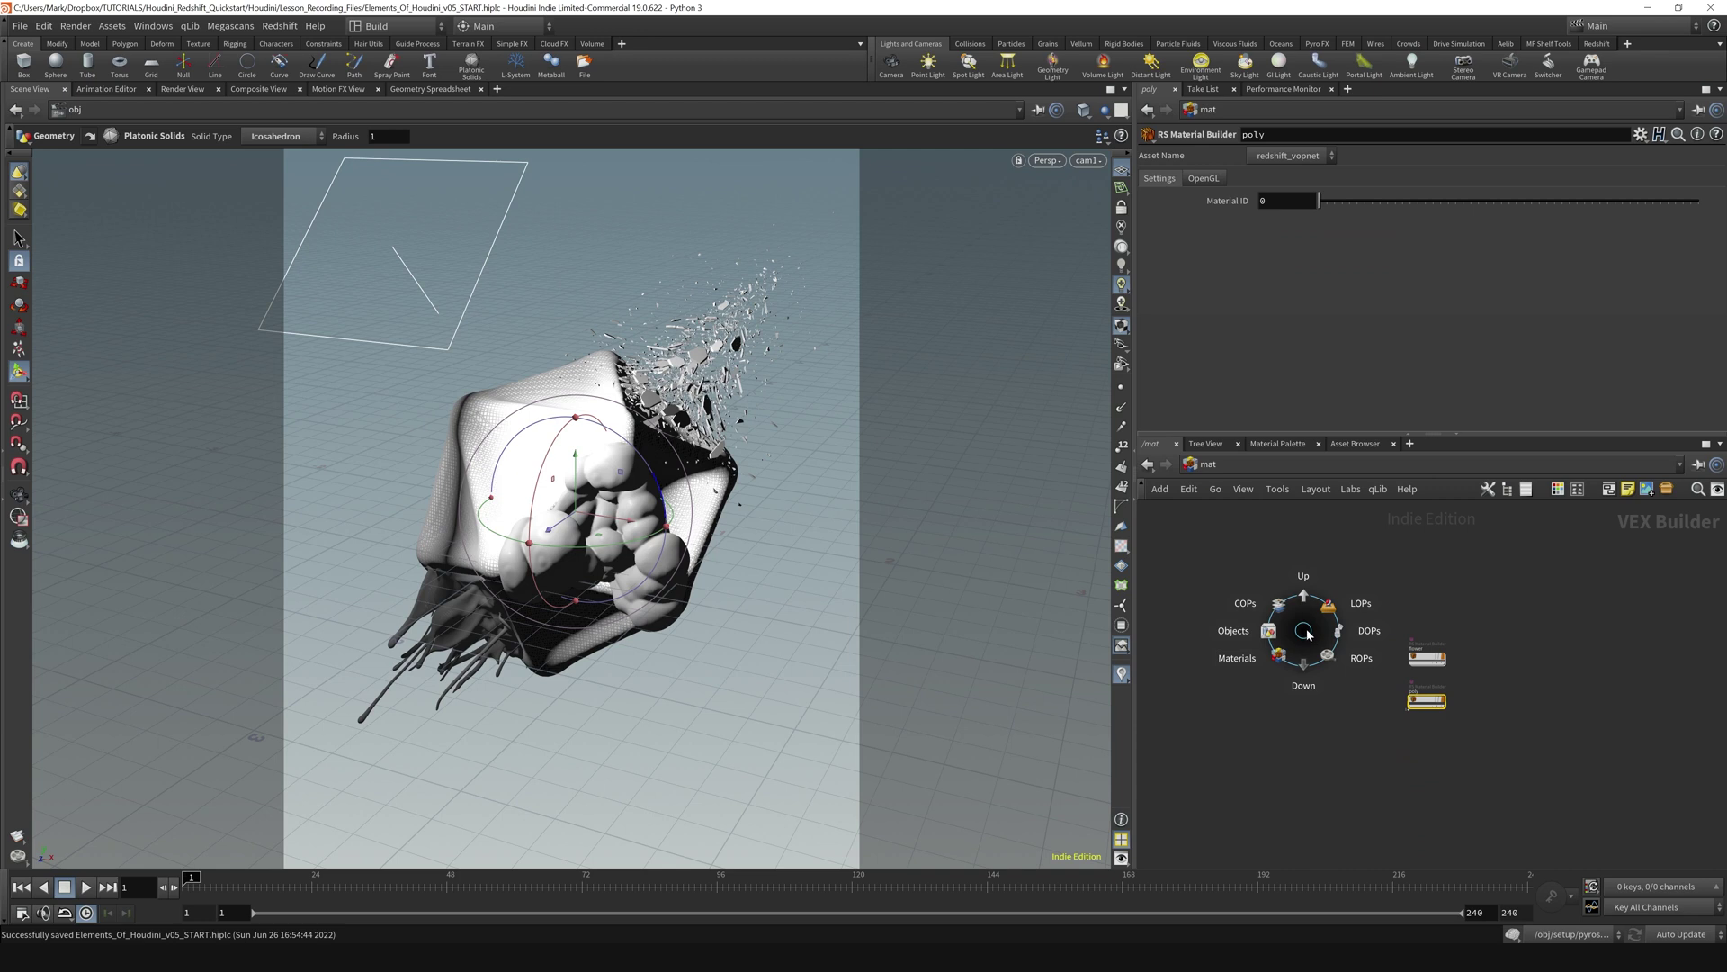
click(1350, 664)
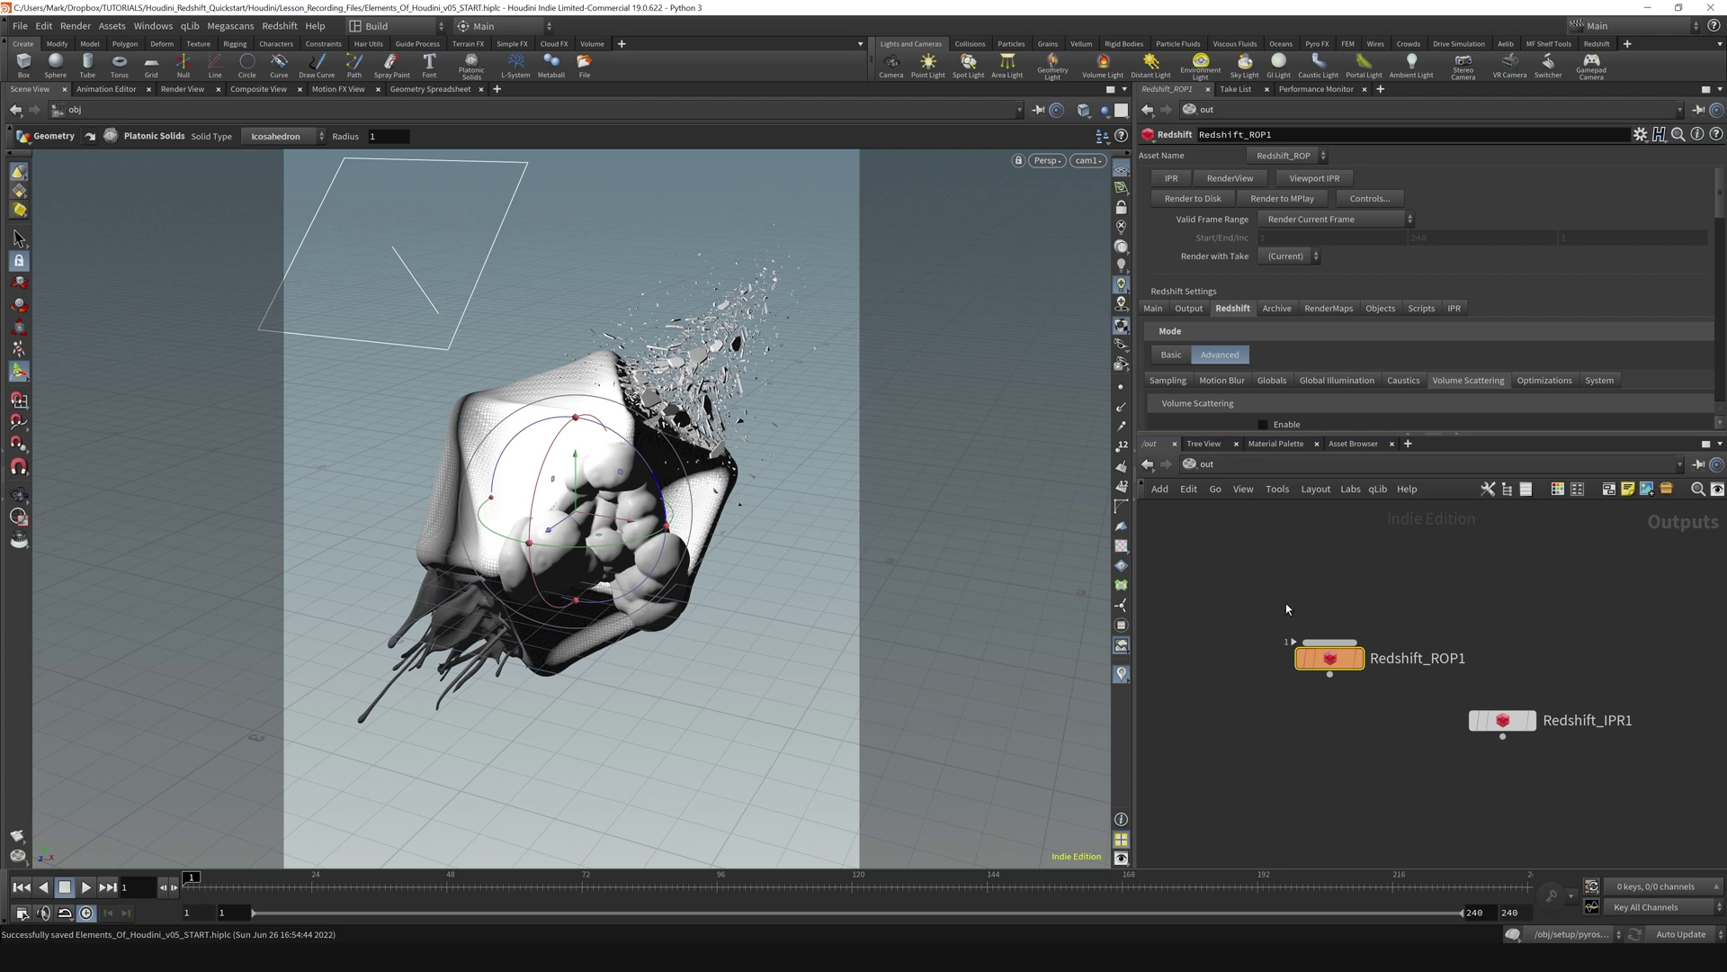
- Jump to the Objects network via the radial menu and zoom out to show all objects
key(n)
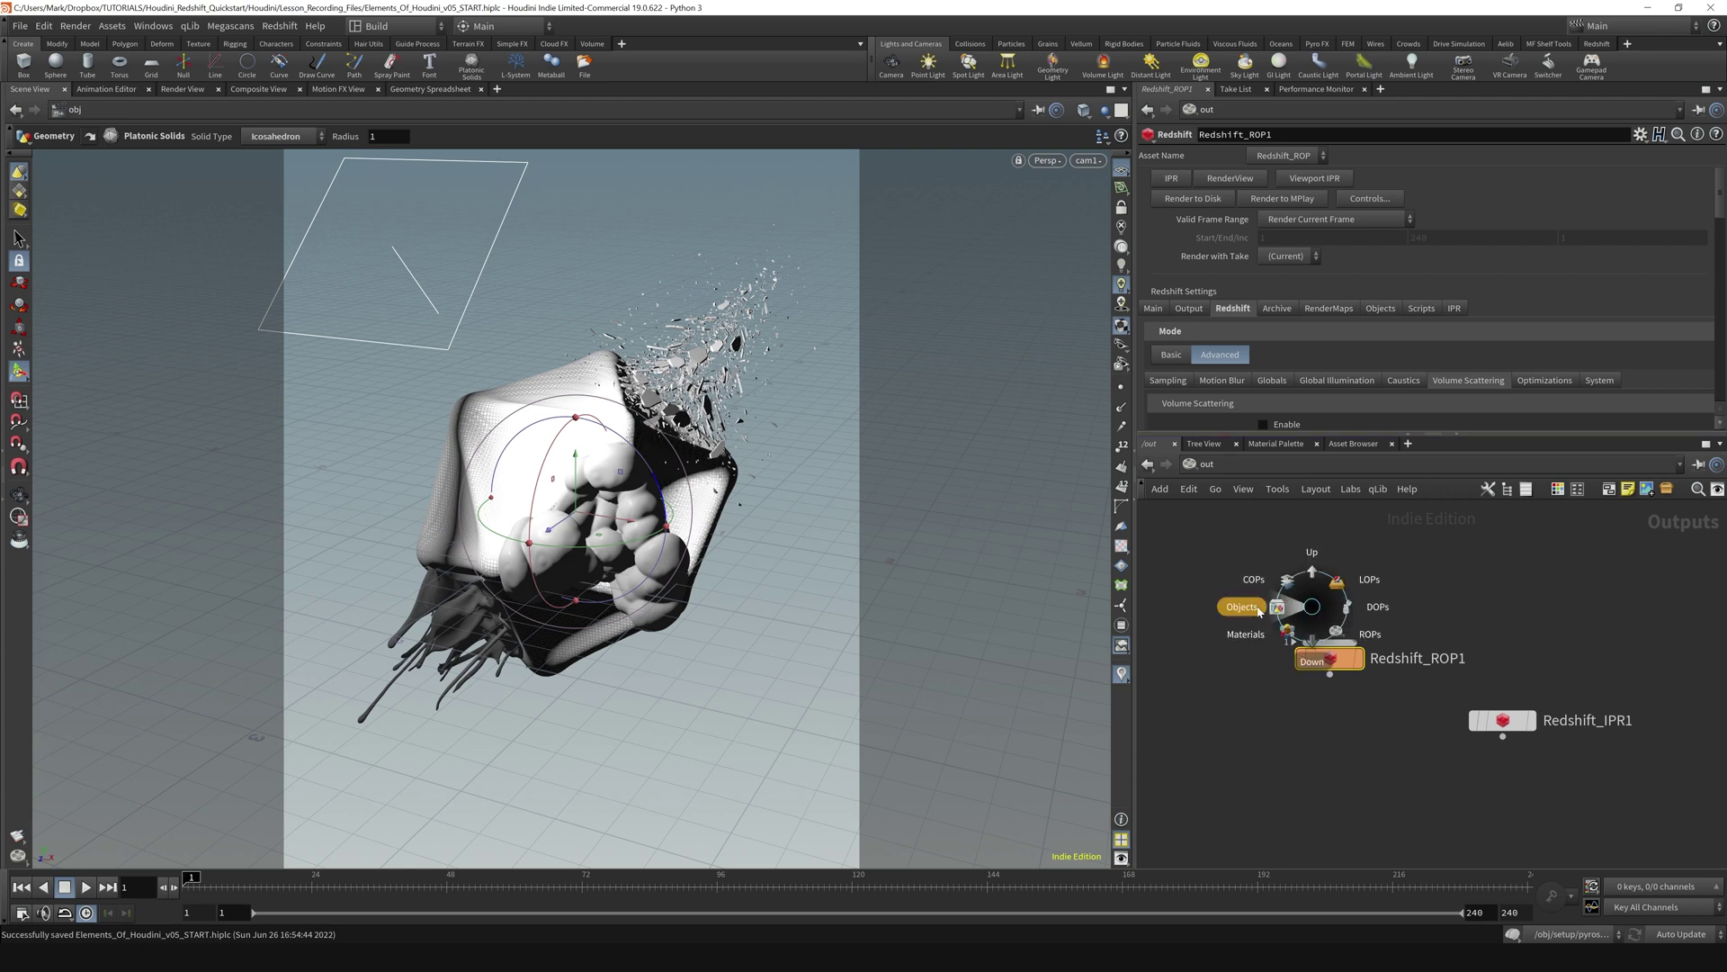
click(1259, 608)
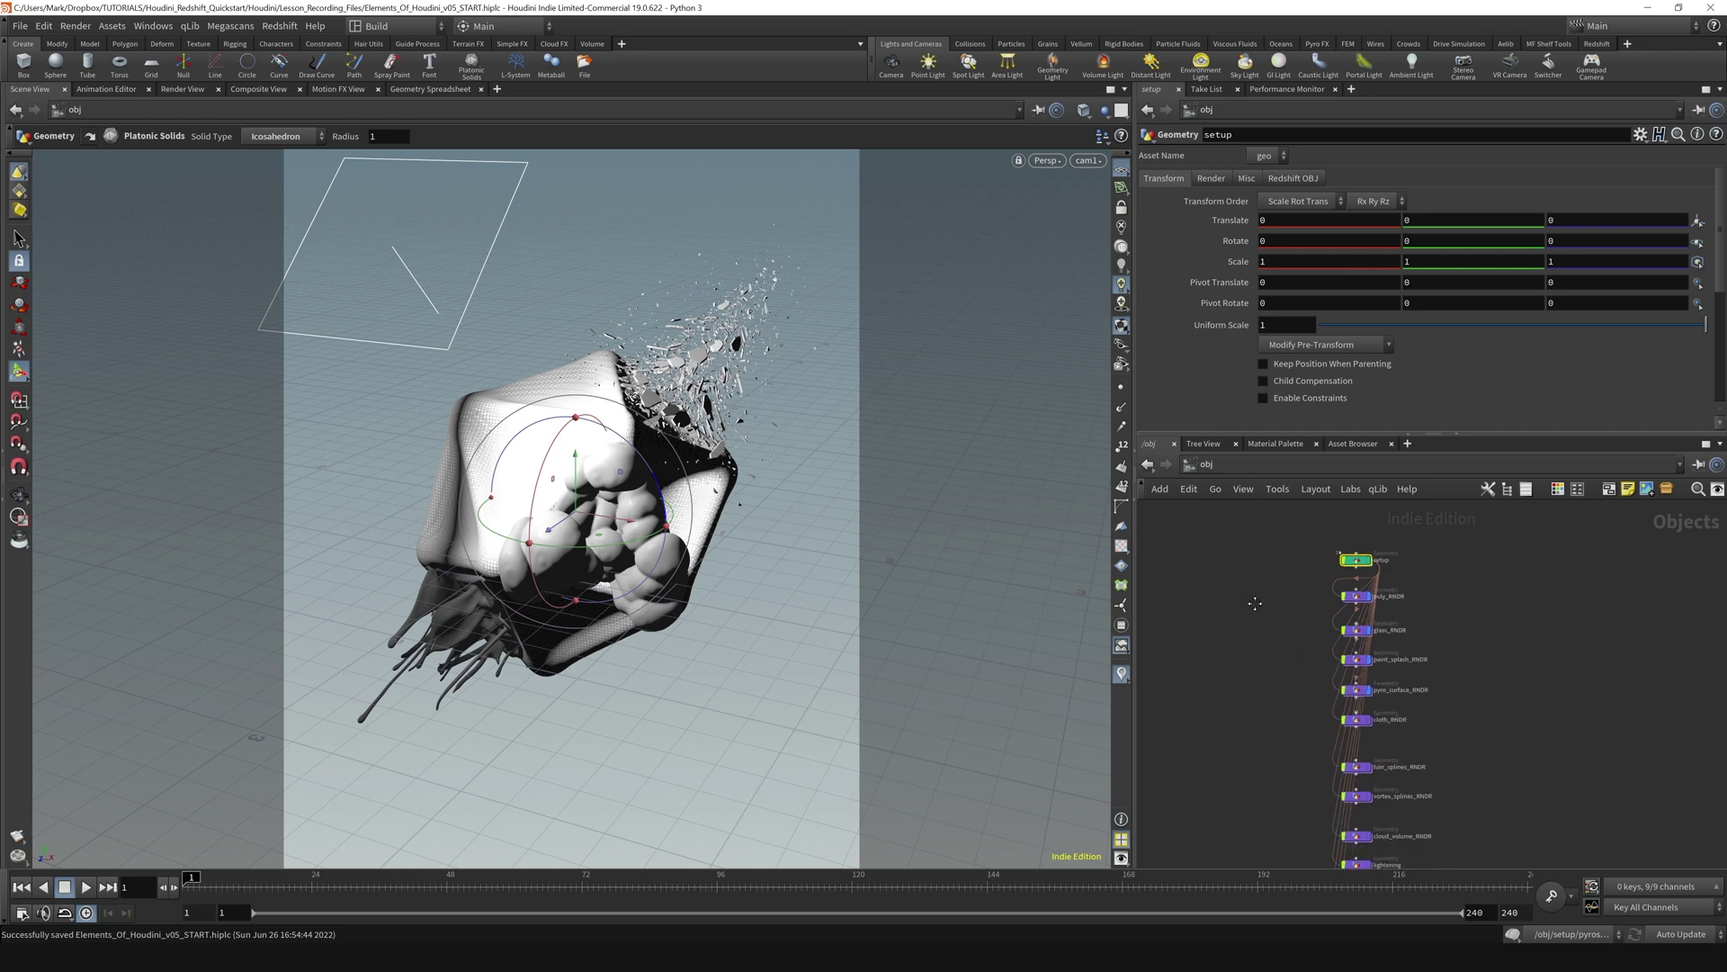
middle_drag(1254, 604, 1249, 592)
scroll(1251, 589, down, 2)
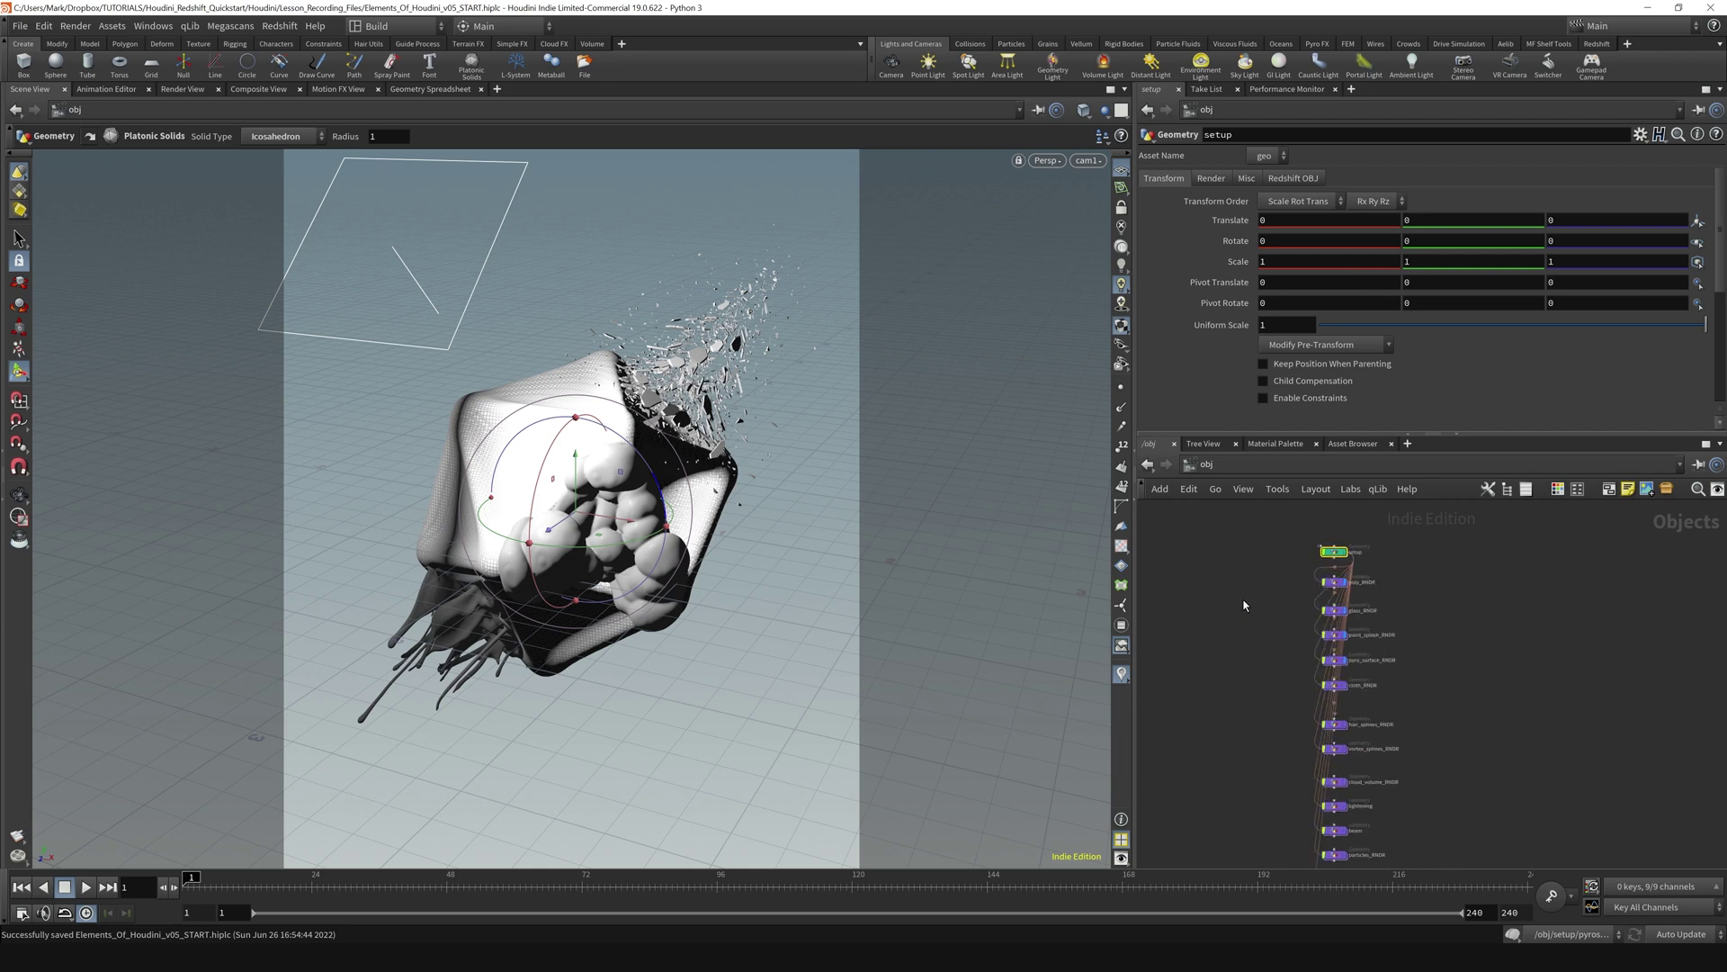
- Store this network view as quickmark 1 and save the scene file
key(ctrl+1)
key(ctrl+s)
click(1222, 465)
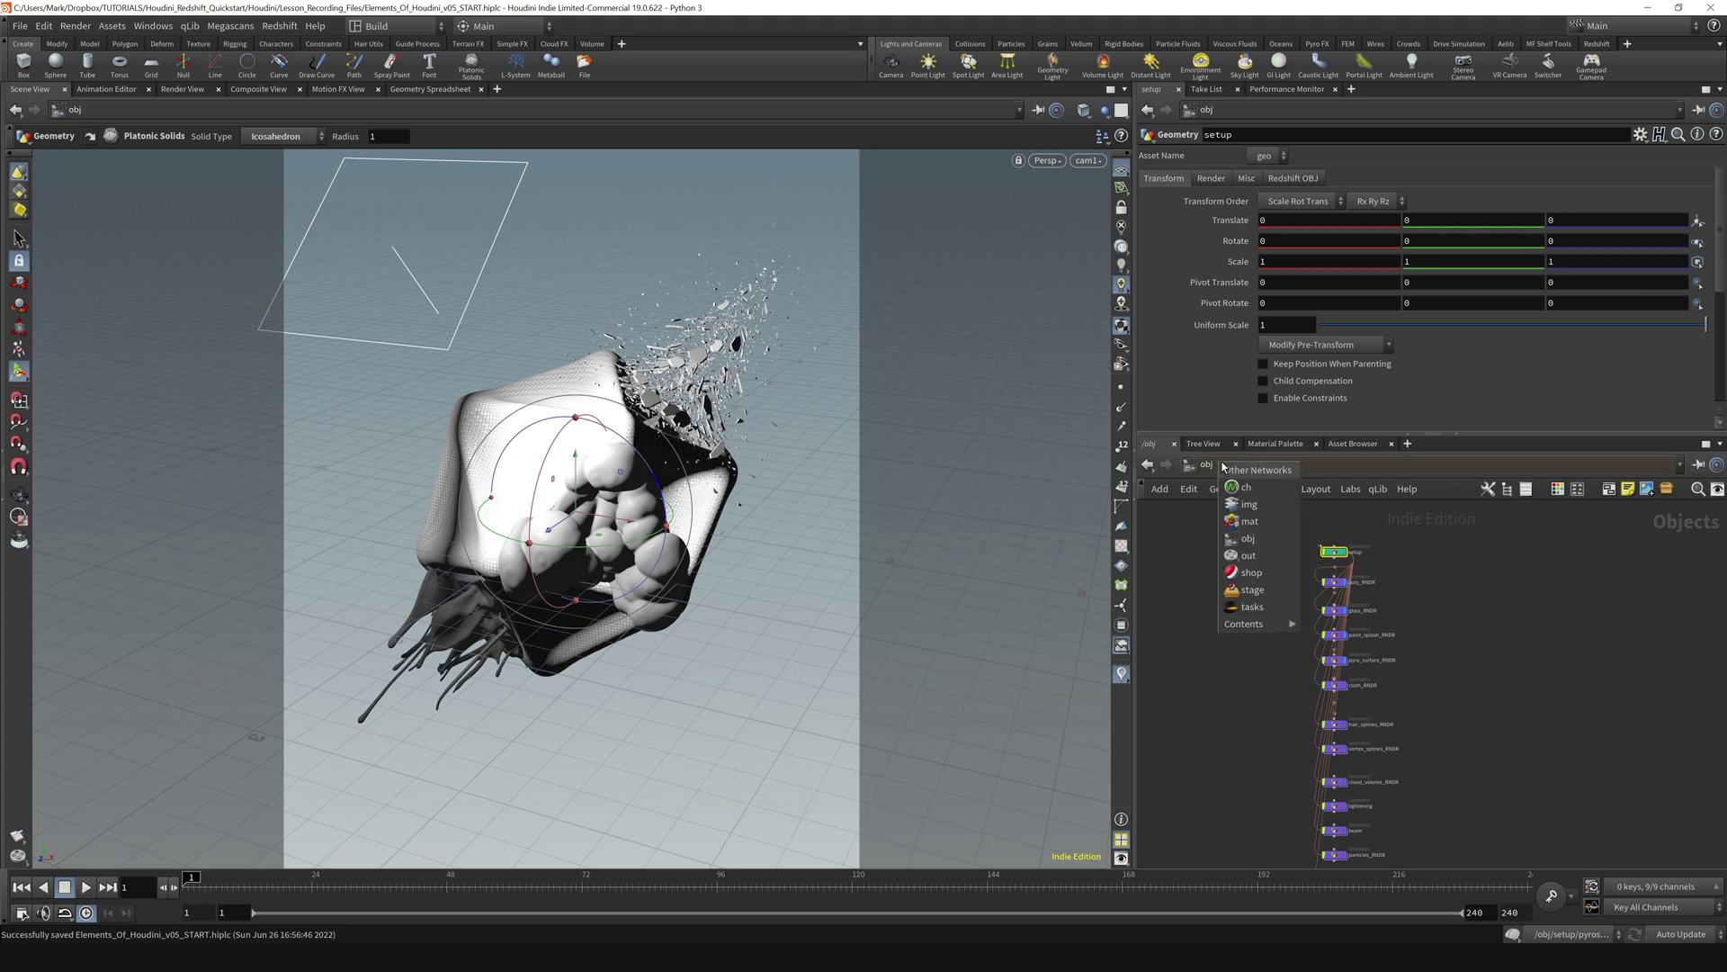
- Save the mat network as quickmark 2 and the out network as quickmark 3
click(1224, 522)
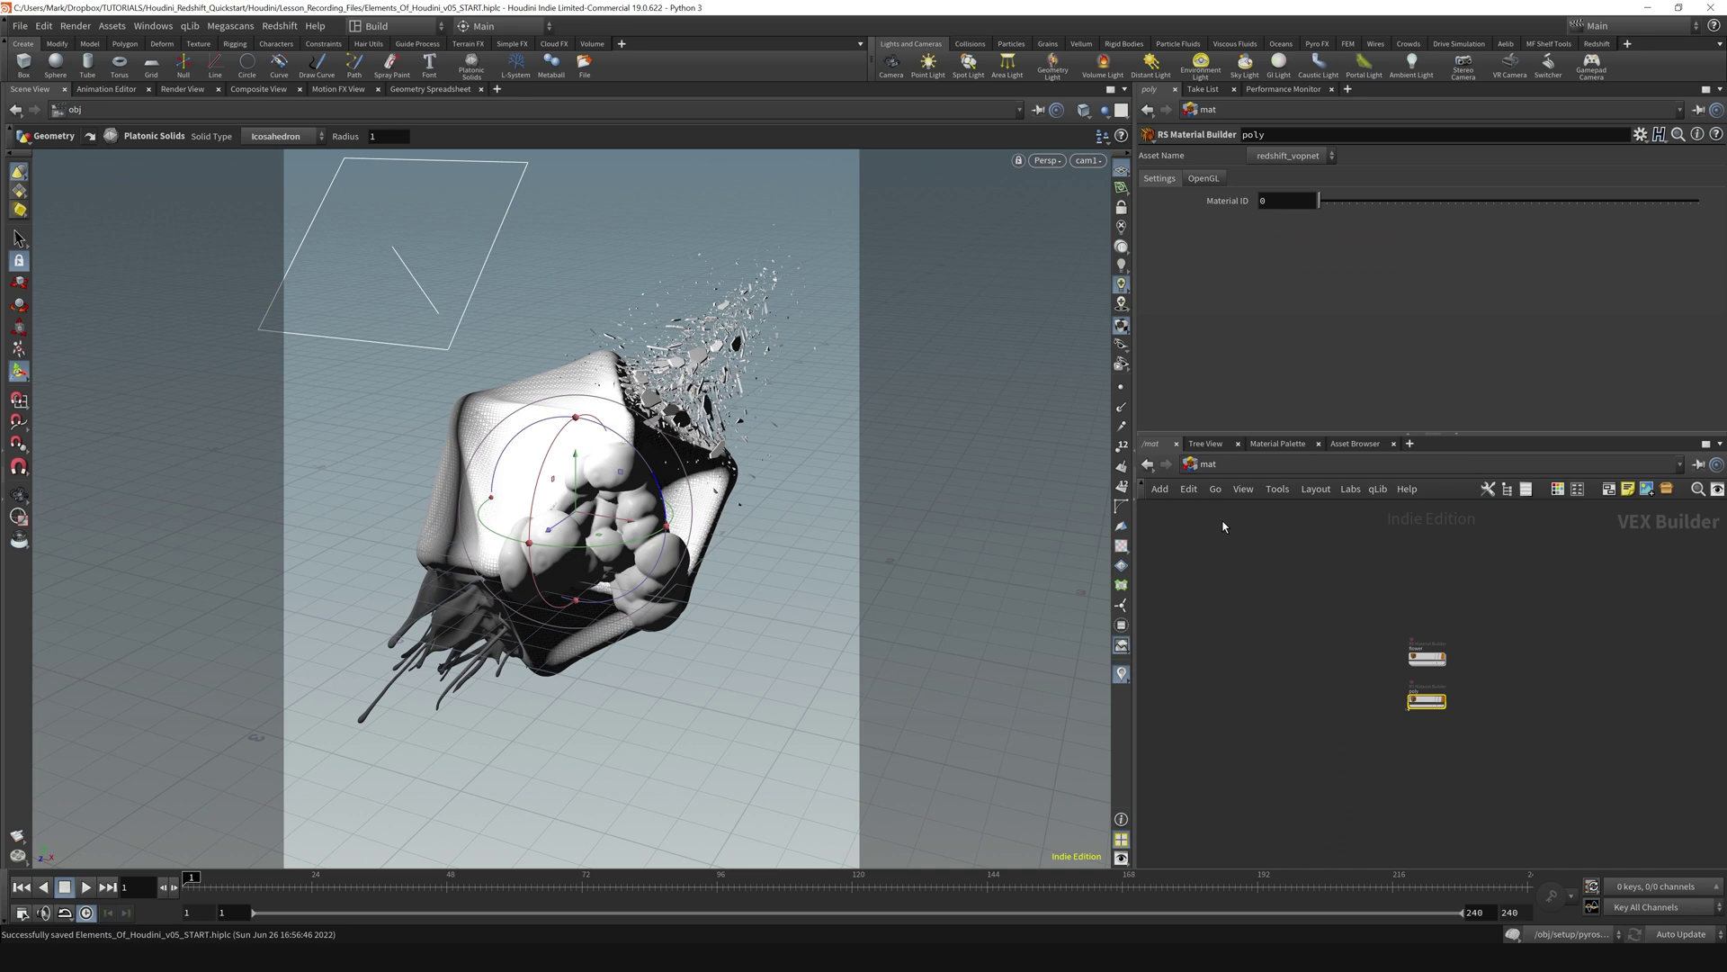
key(ctrl+2)
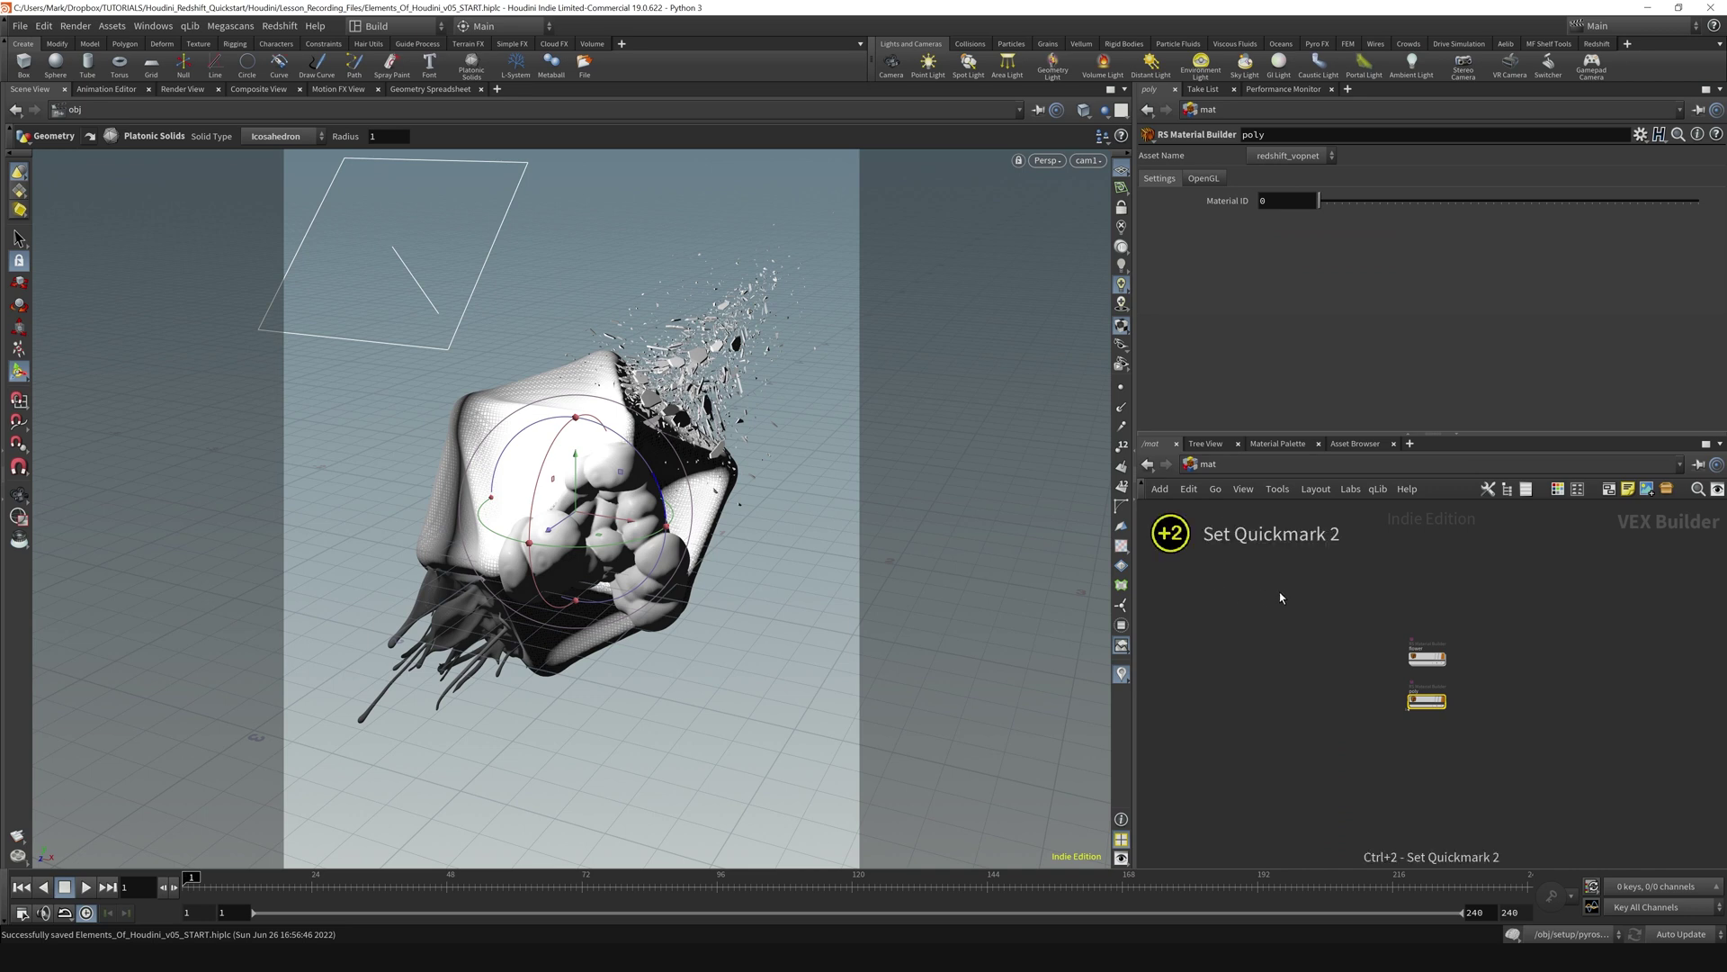
click(1239, 464)
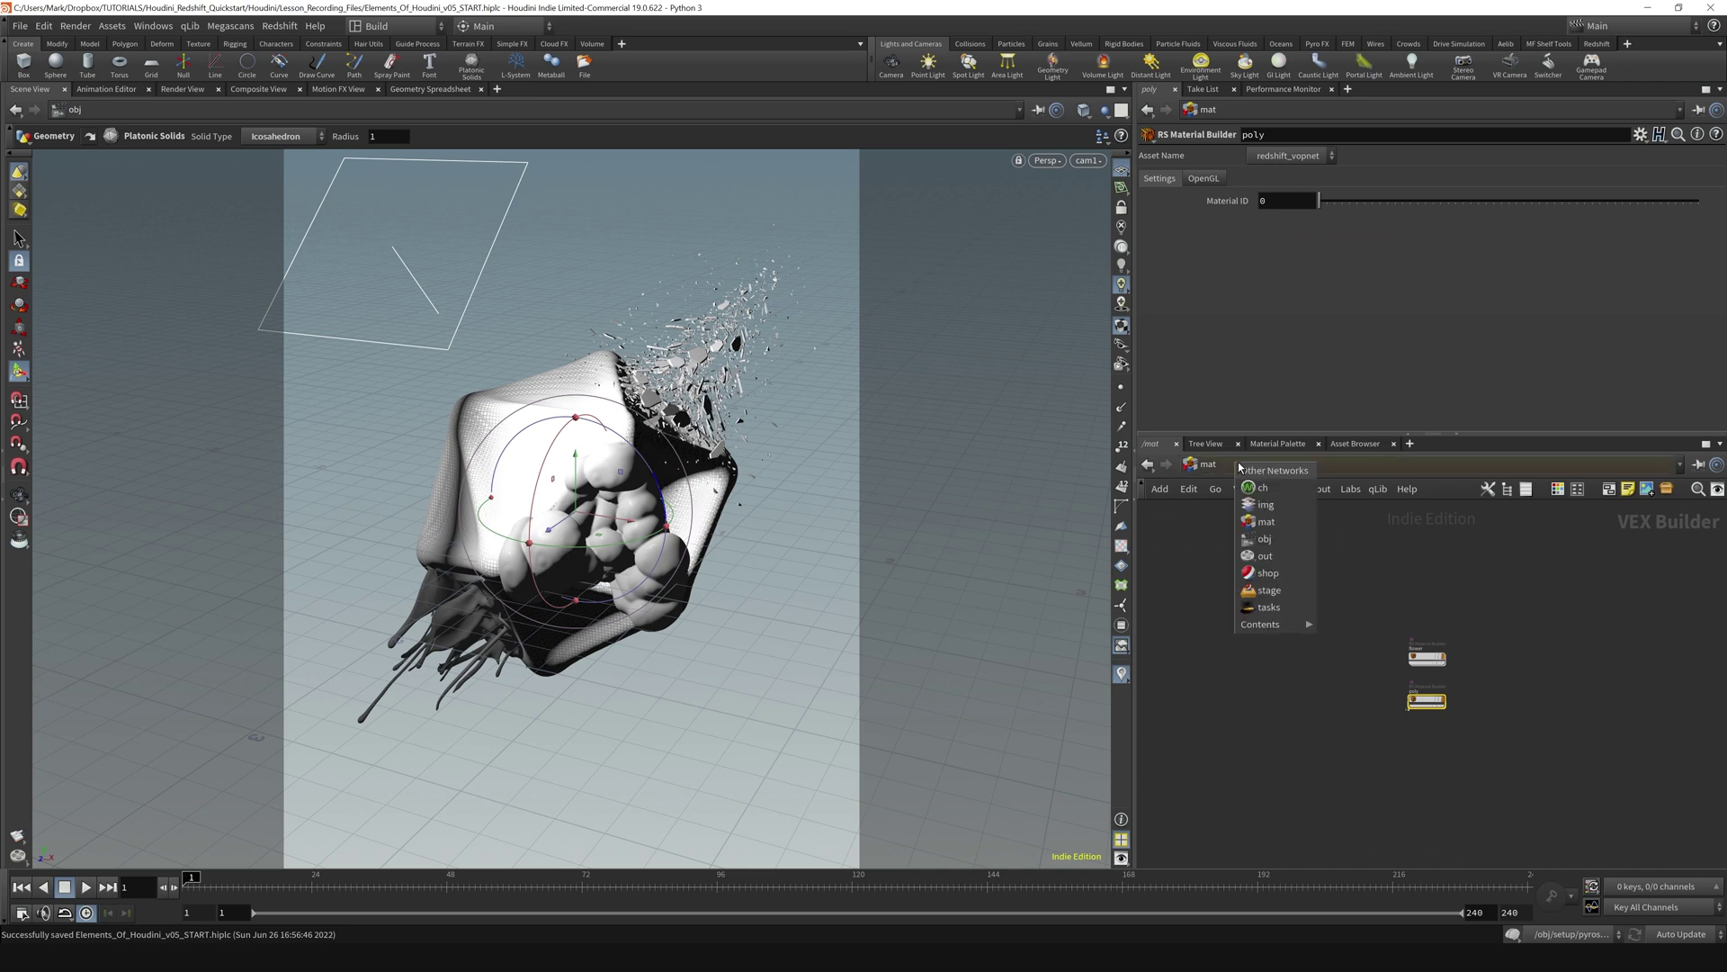
click(1259, 574)
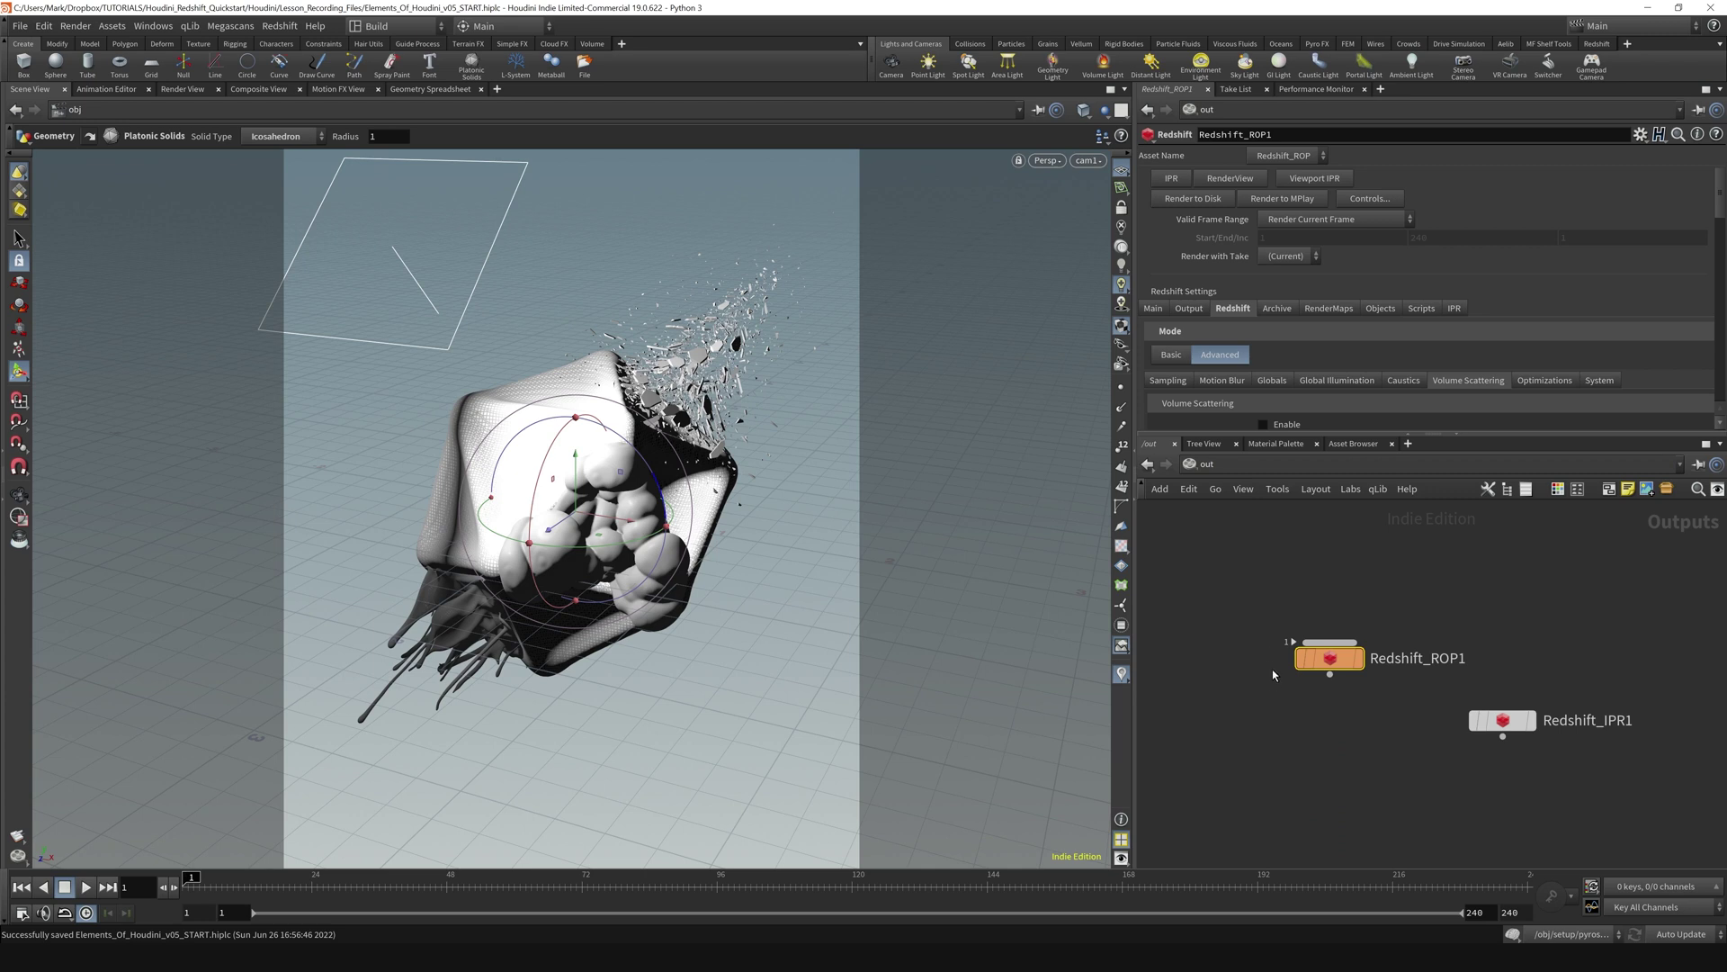
key(ctrl+3)
- Toggle twice between quickmark 2 (mat) and quickmark 3 (out), ending in the out network
mouse_move(1300, 658)
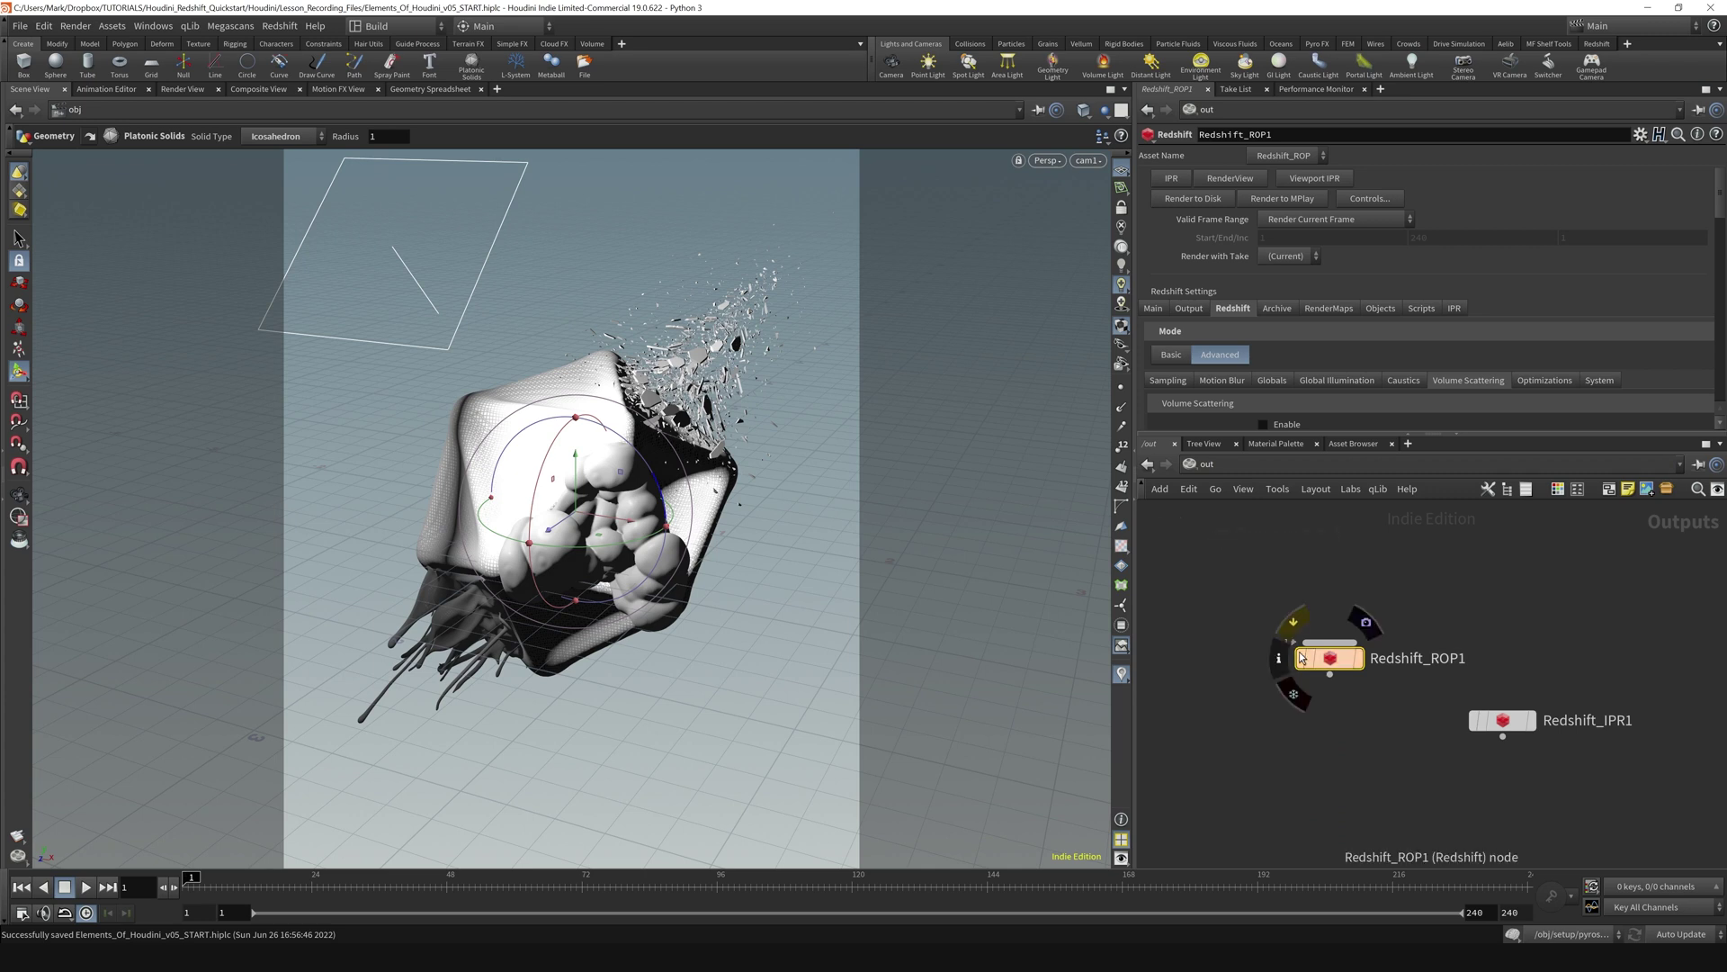
key(2)
key(3)
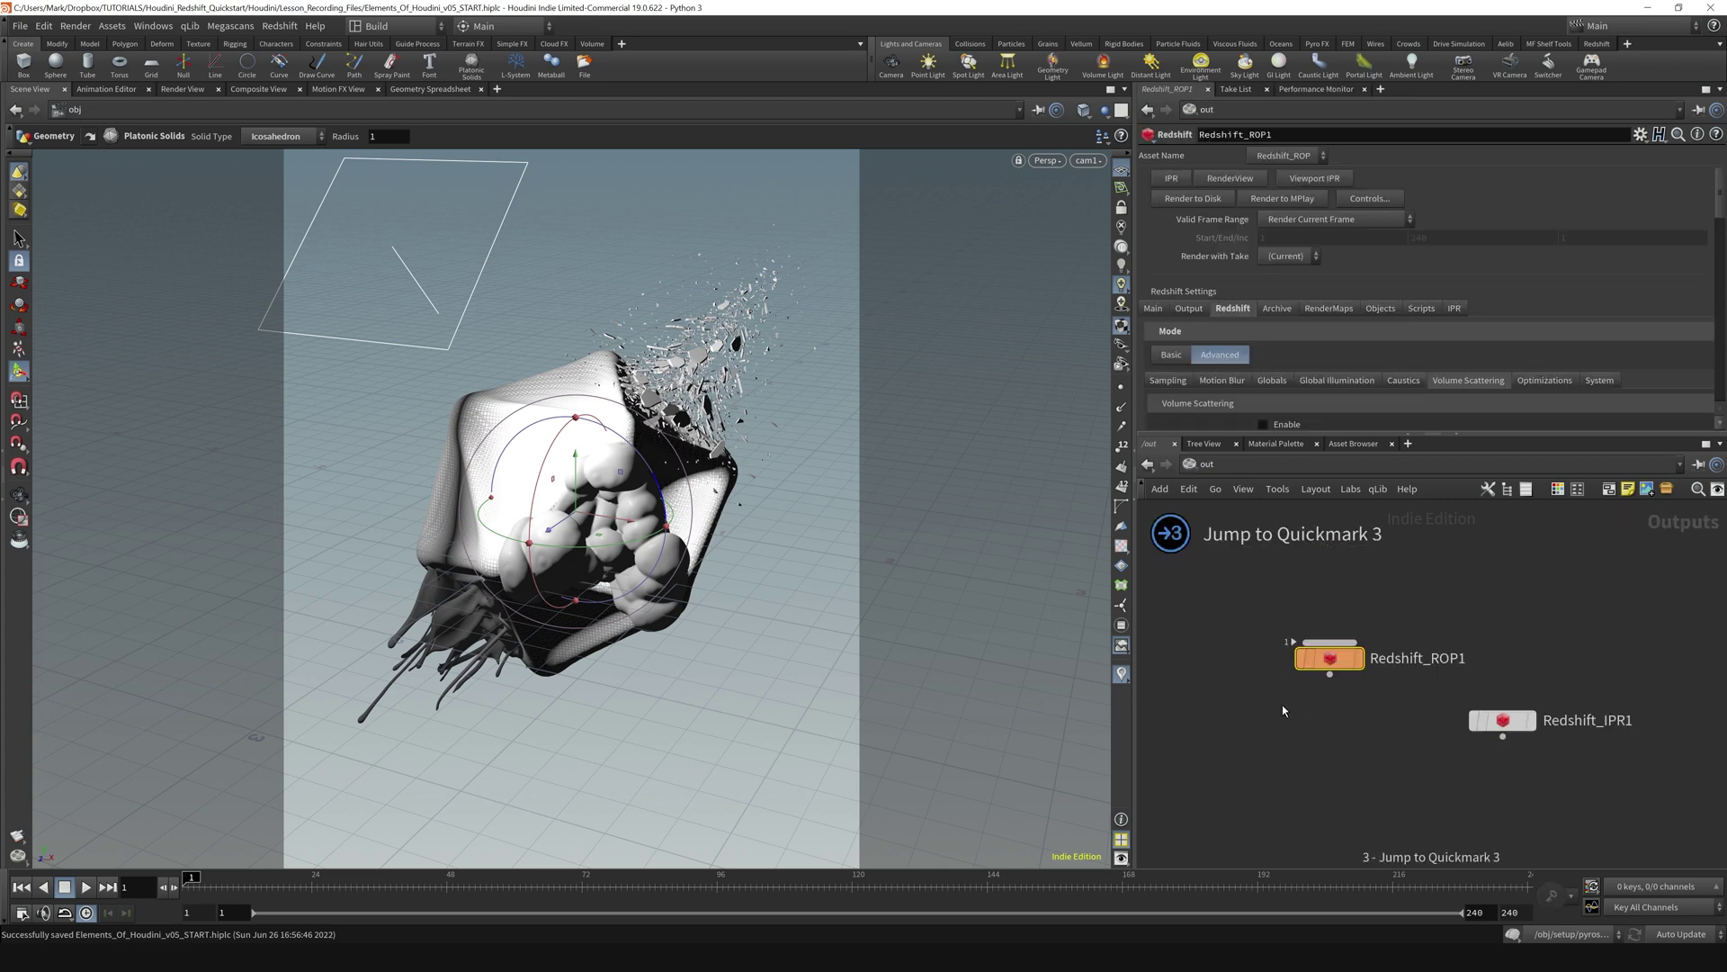
key(2)
key(3)
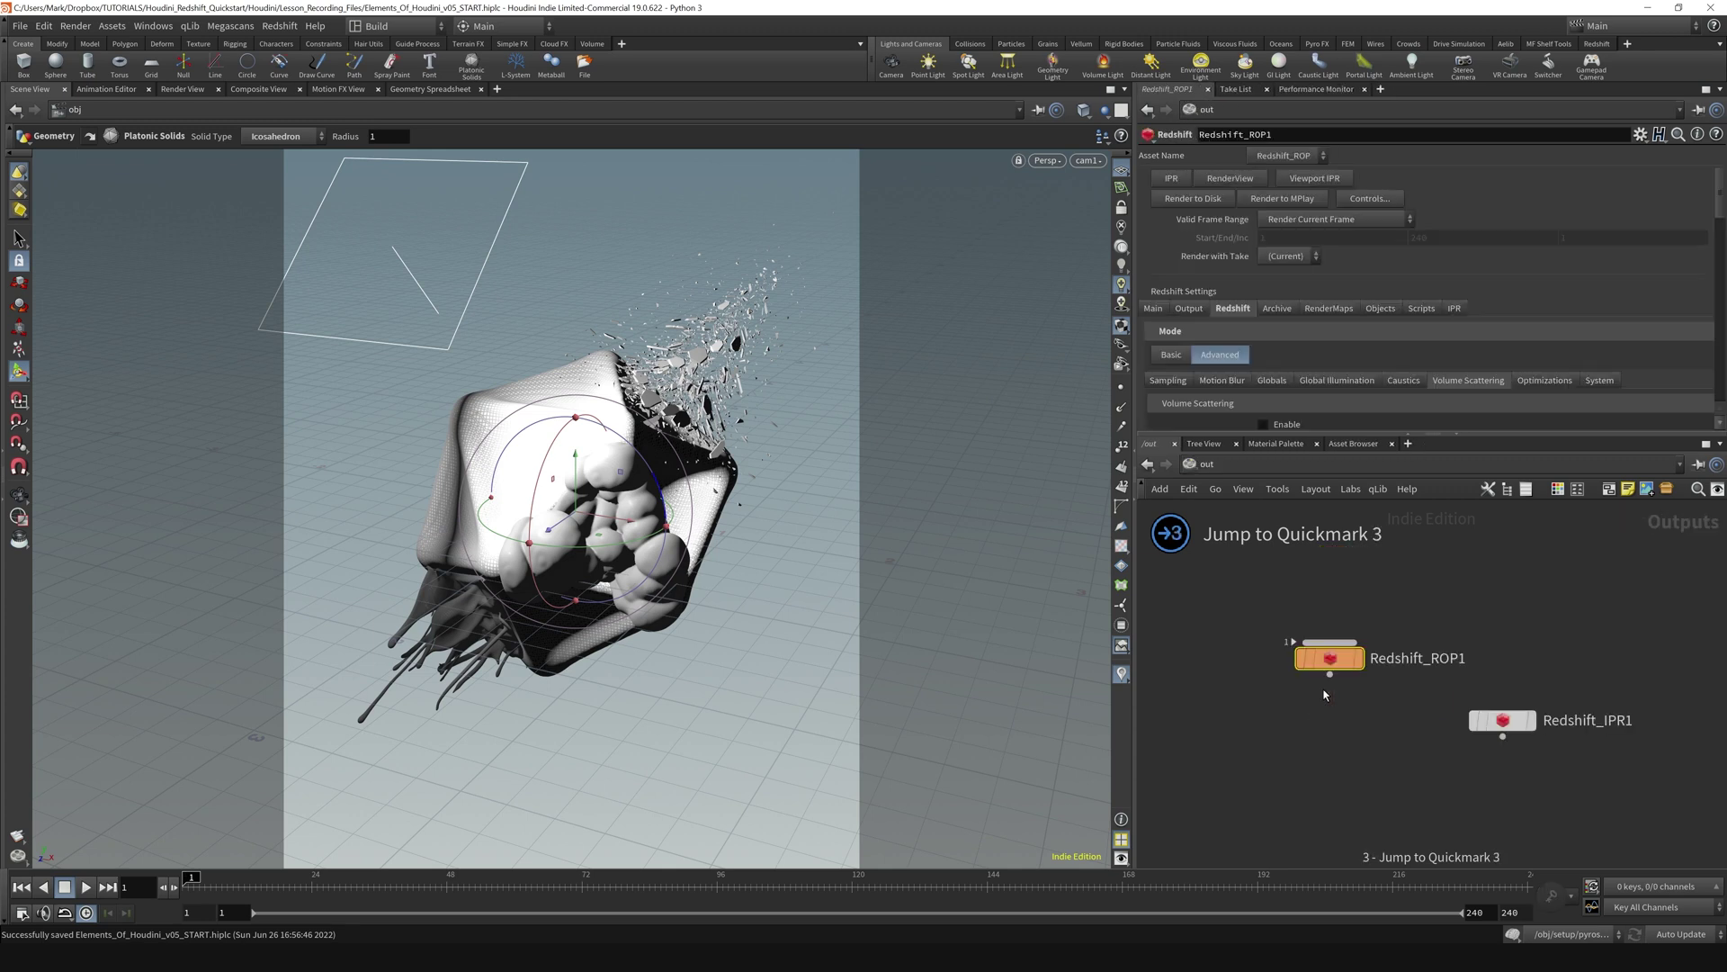